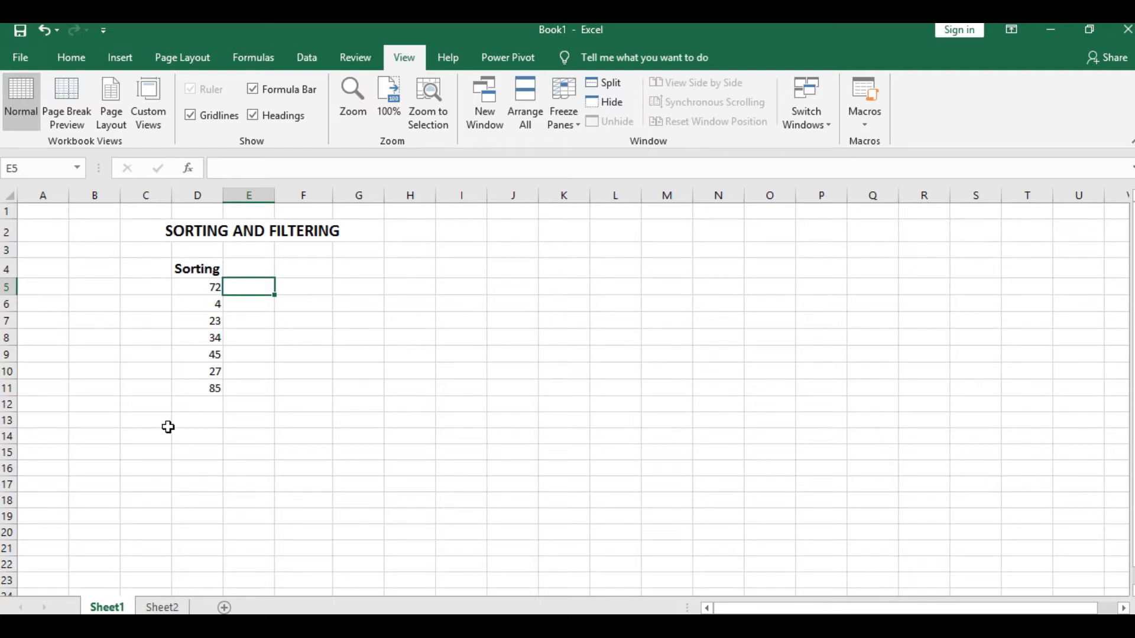
Sort the values in D5:D11 under the Sorting header by cell values from largest to smallest
{"action": "left_click_drag", "start_coordinate": [194, 288], "coordinate": [206, 384]}
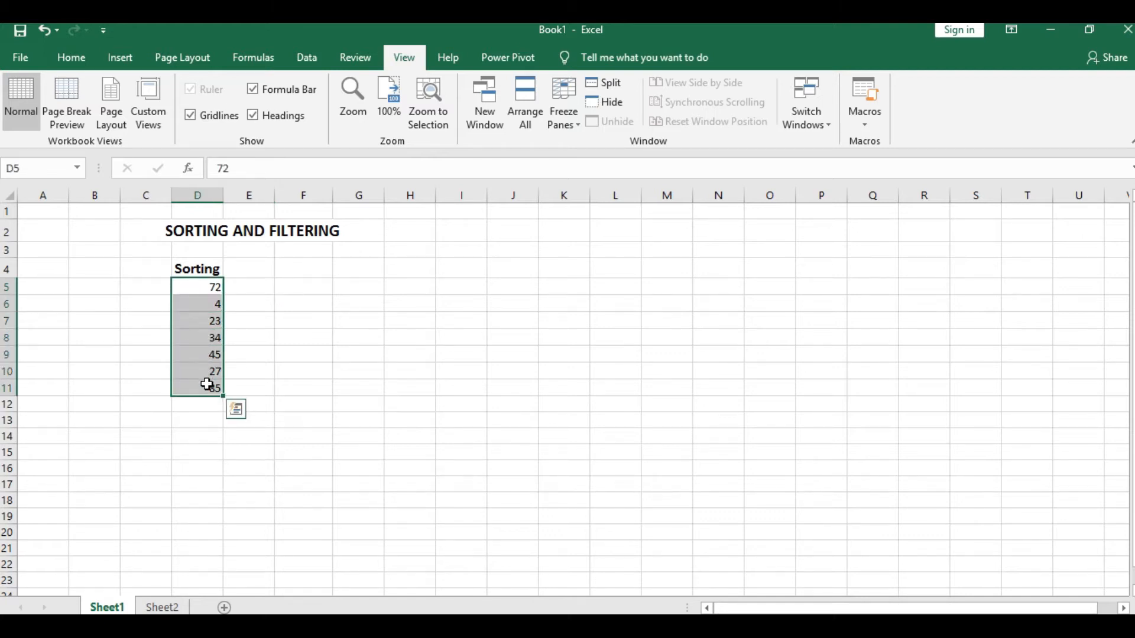
{"action": "left_click", "coordinate": [315, 64]}
{"action": "left_click", "coordinate": [487, 112]}
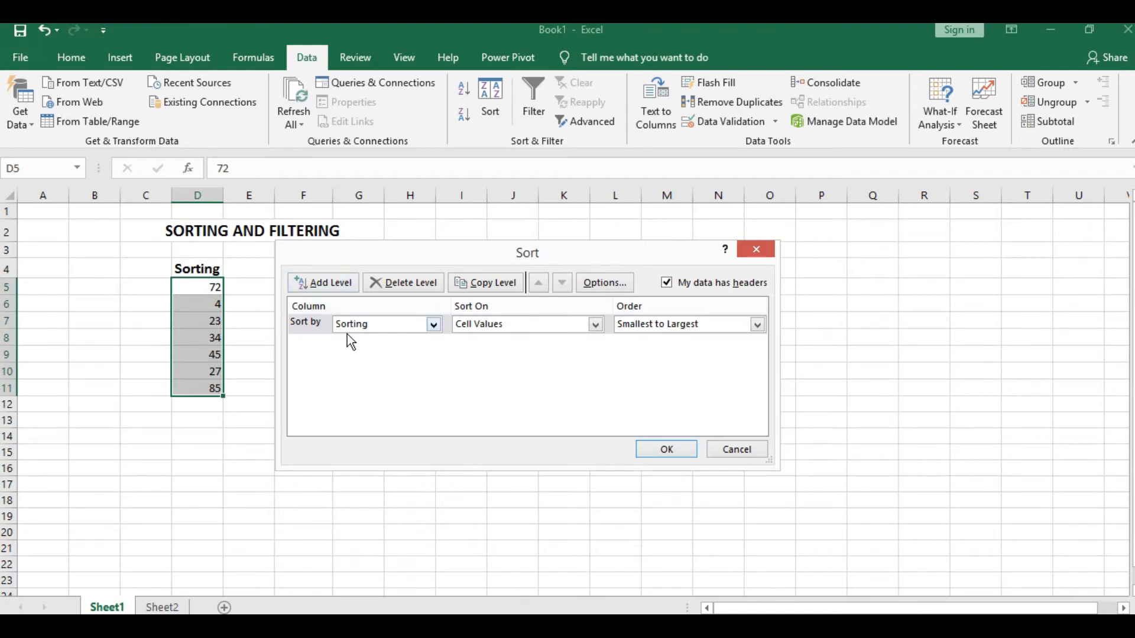
{"action": "left_click", "coordinate": [758, 325]}
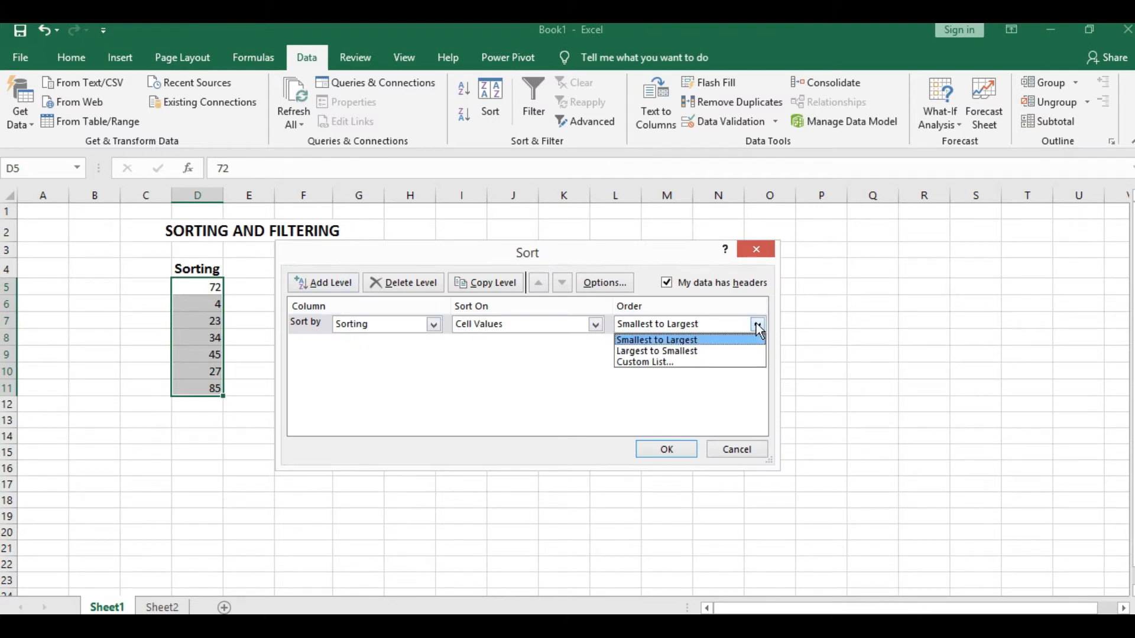
{"action": "left_click", "coordinate": [710, 352]}
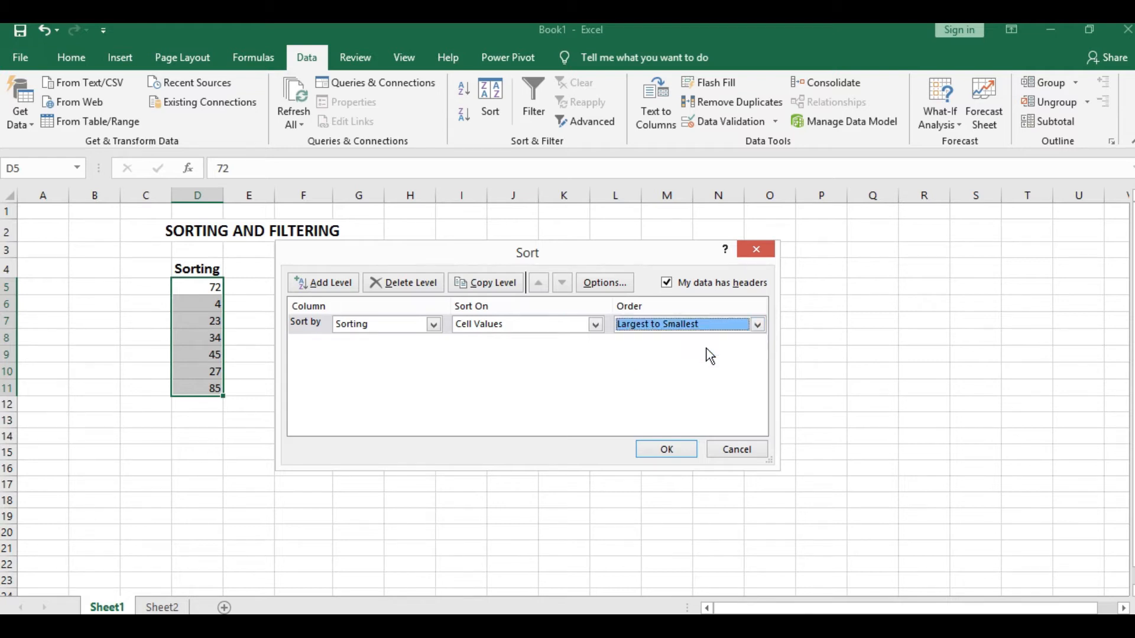
{"action": "left_click", "coordinate": [642, 448]}
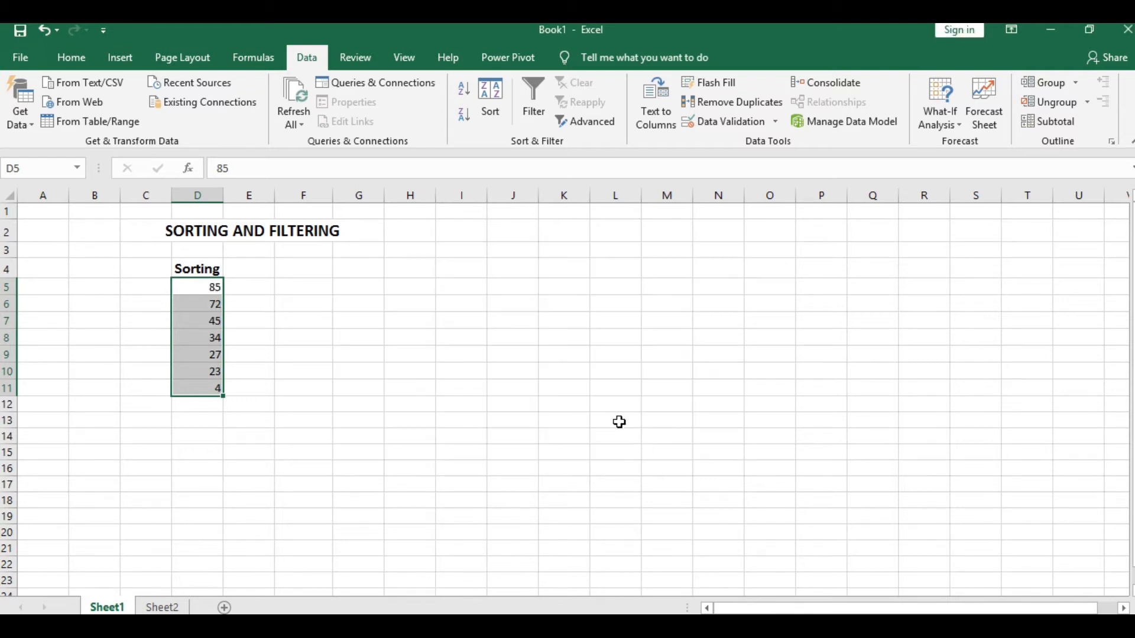
{"action": "left_click", "coordinate": [268, 340]}
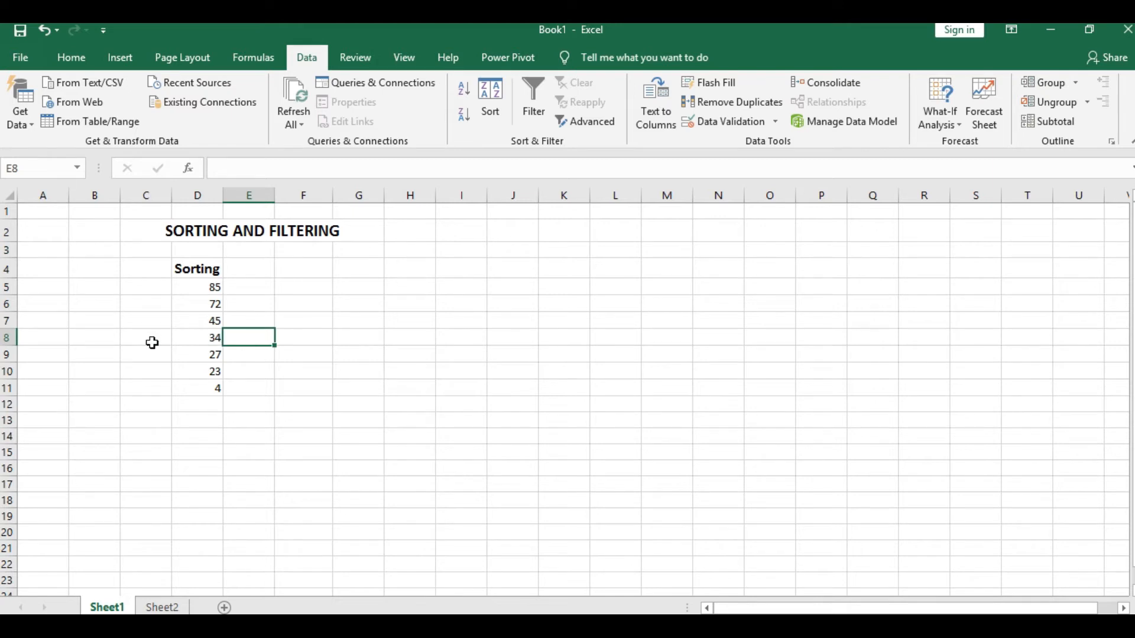
Turn on filtering for the Sorting column using its header in D4
{"action": "left_click", "coordinate": [65, 57]}
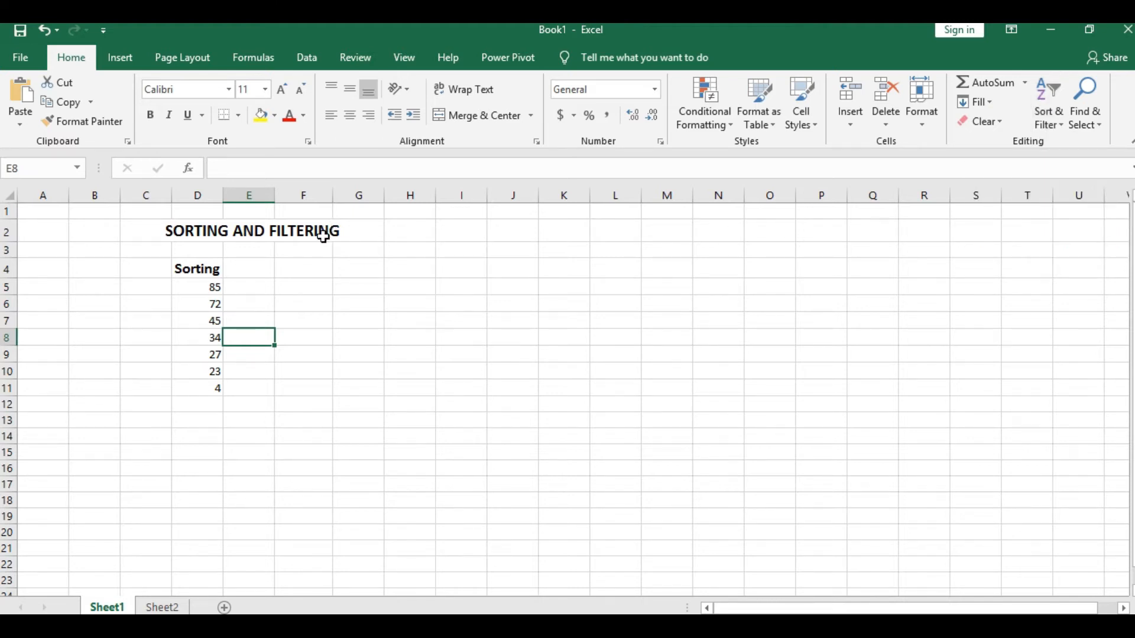
{"action": "left_click", "coordinate": [195, 273]}
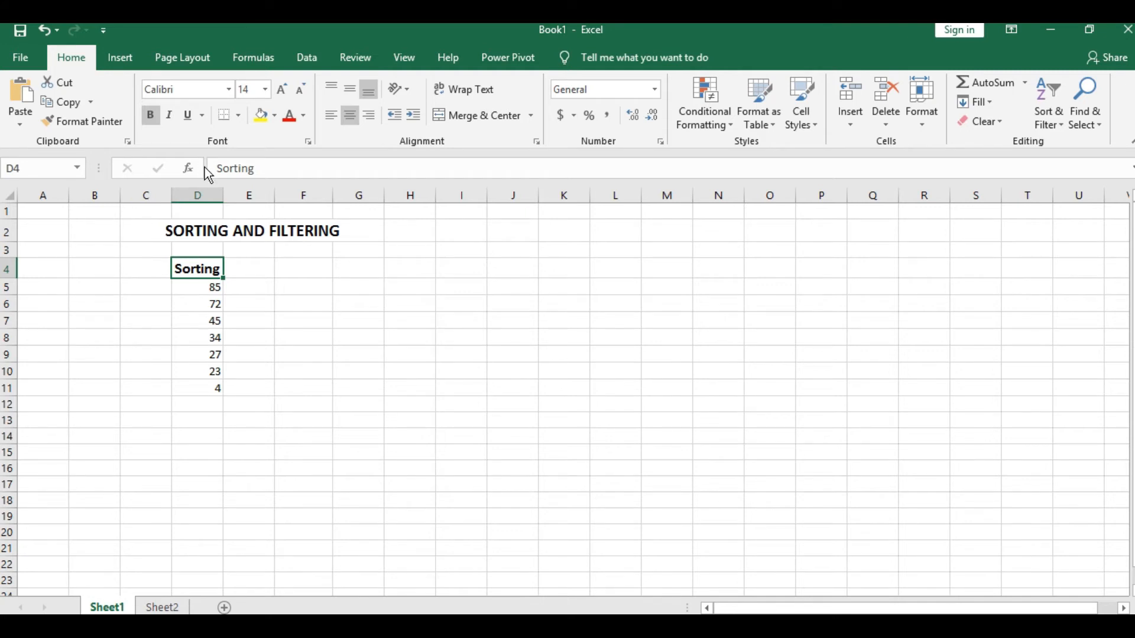
{"action": "left_click", "coordinate": [307, 59]}
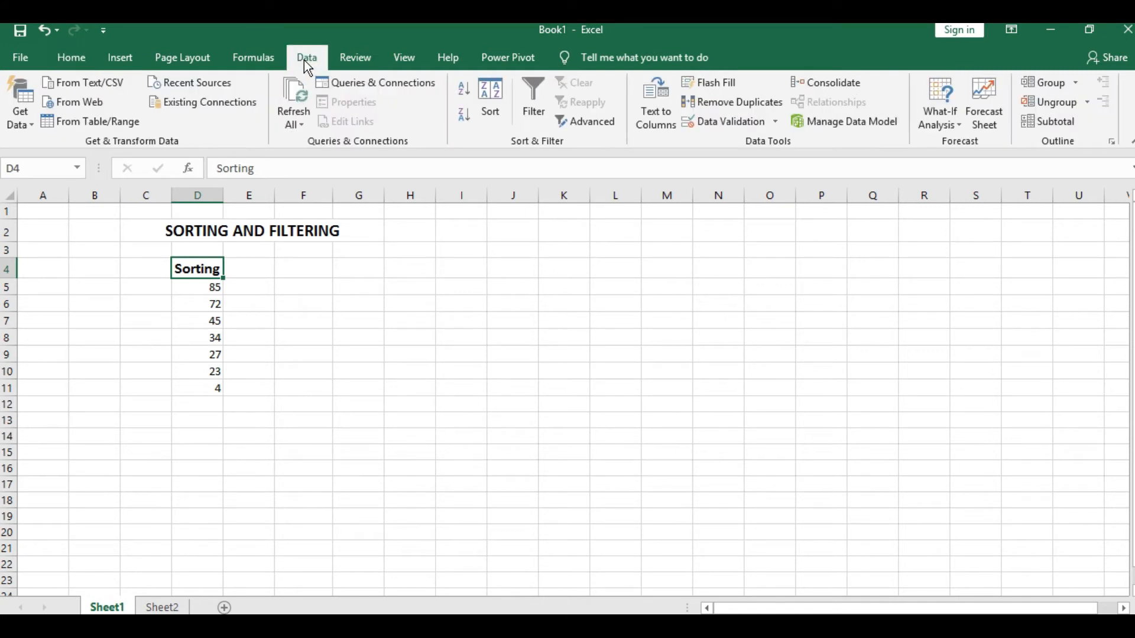
{"action": "left_click", "coordinate": [534, 122]}
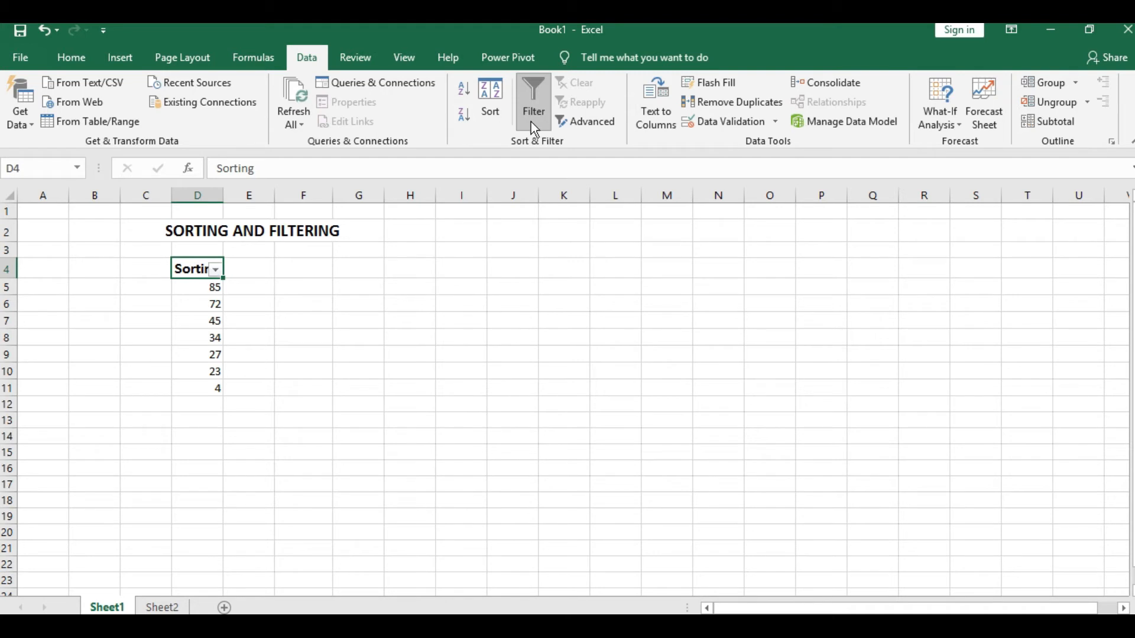
Filter the Sorting column to show only the values 27 and 72
{"action": "left_click", "coordinate": [215, 270]}
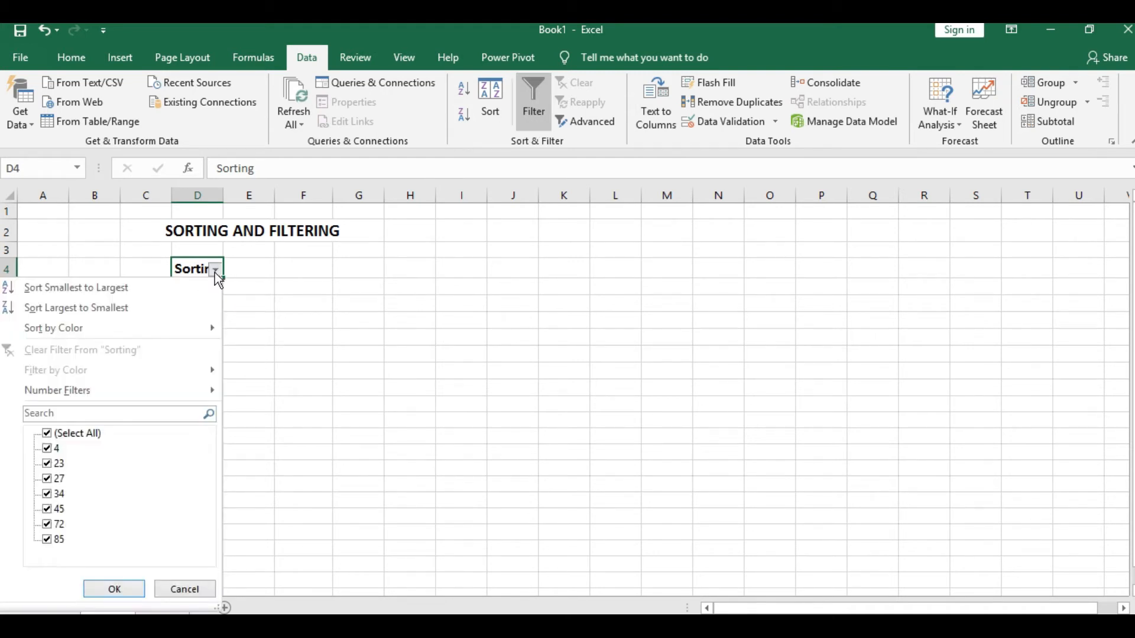
{"action": "left_click", "coordinate": [47, 434]}
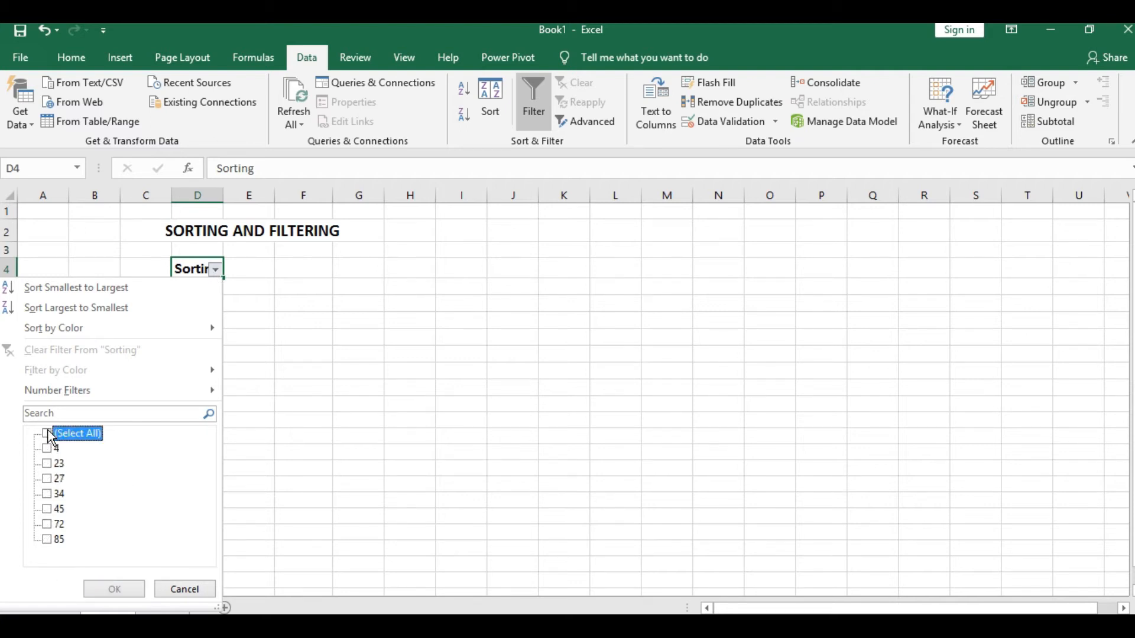
{"action": "left_click", "coordinate": [46, 480]}
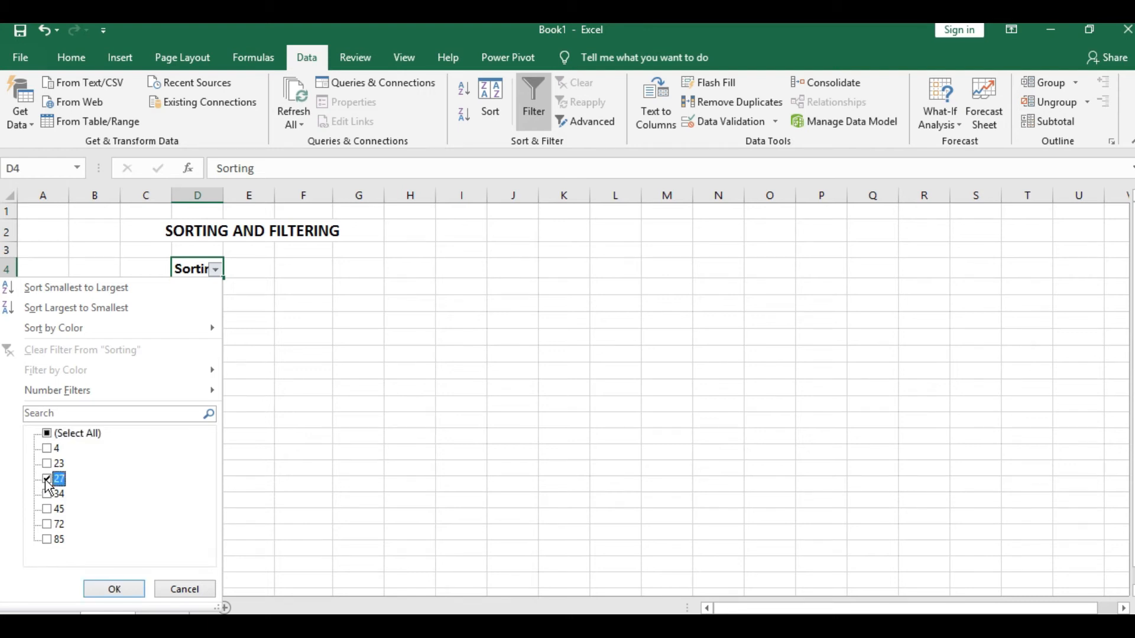
{"action": "left_click", "coordinate": [49, 524]}
{"action": "left_click", "coordinate": [104, 589]}
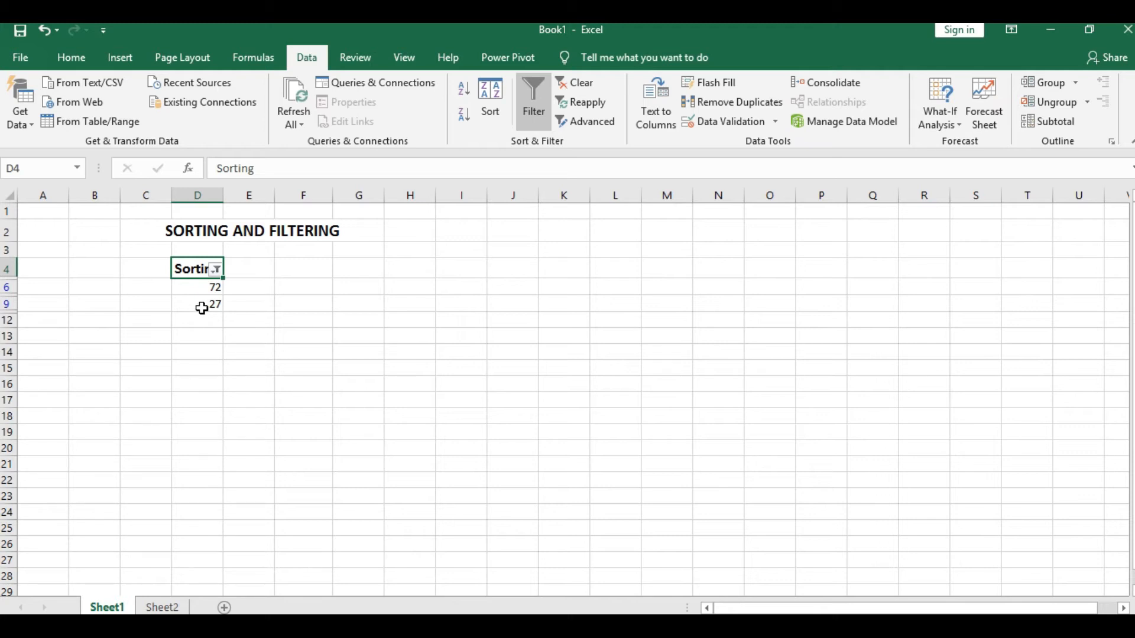
Reselect all values in the Sorting column's filter to bring back every row
{"action": "left_click", "coordinate": [217, 270]}
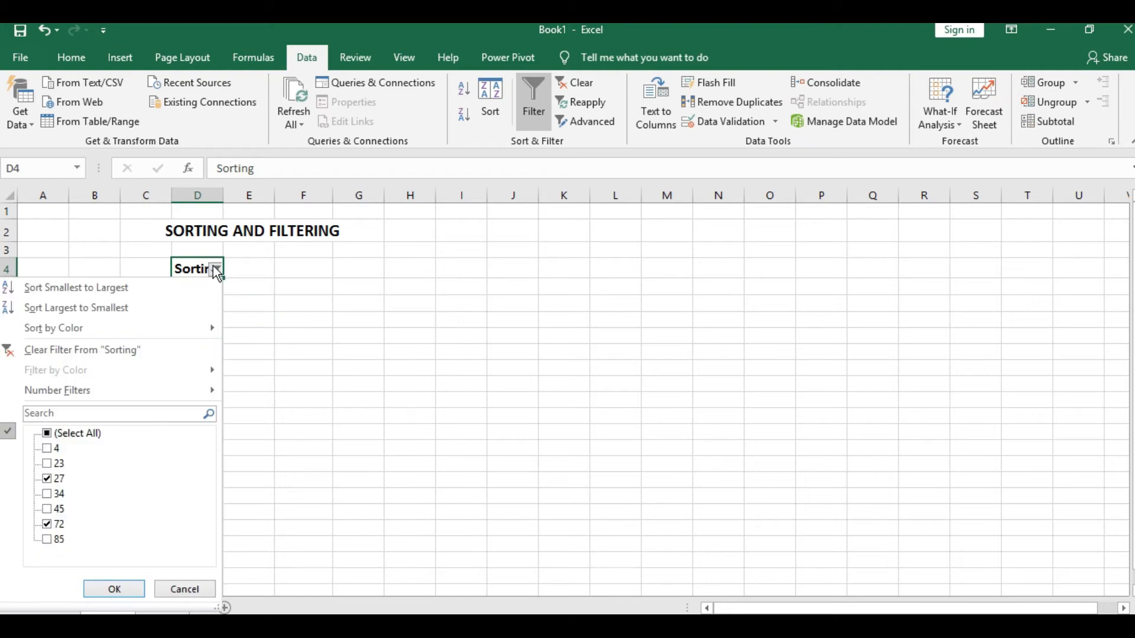
{"action": "left_click", "coordinate": [66, 435]}
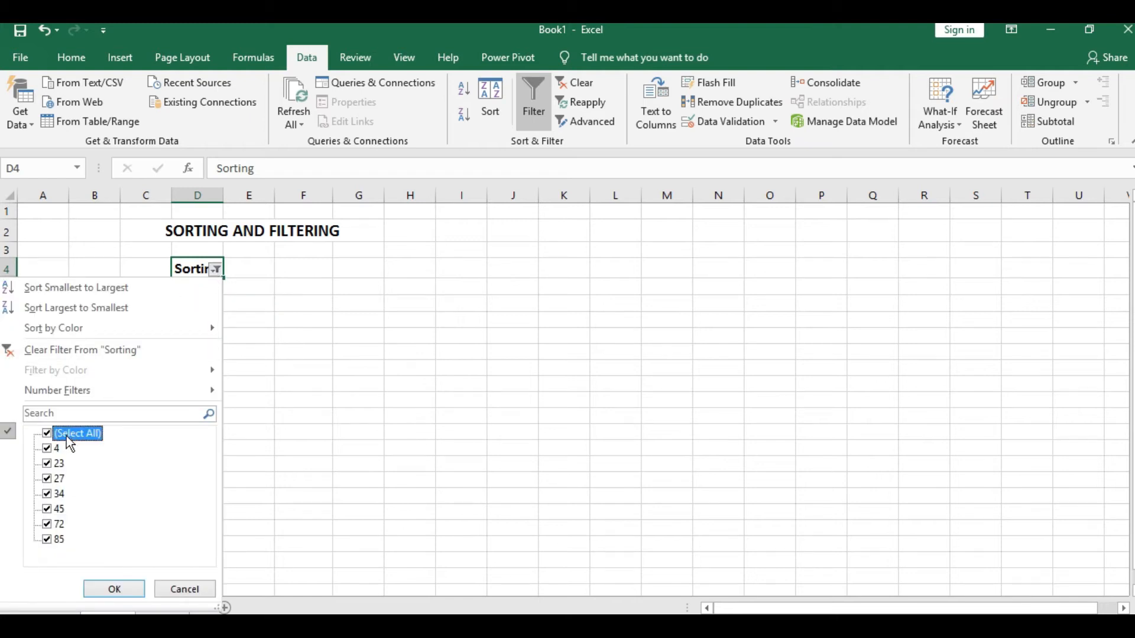
{"action": "left_click", "coordinate": [95, 590]}
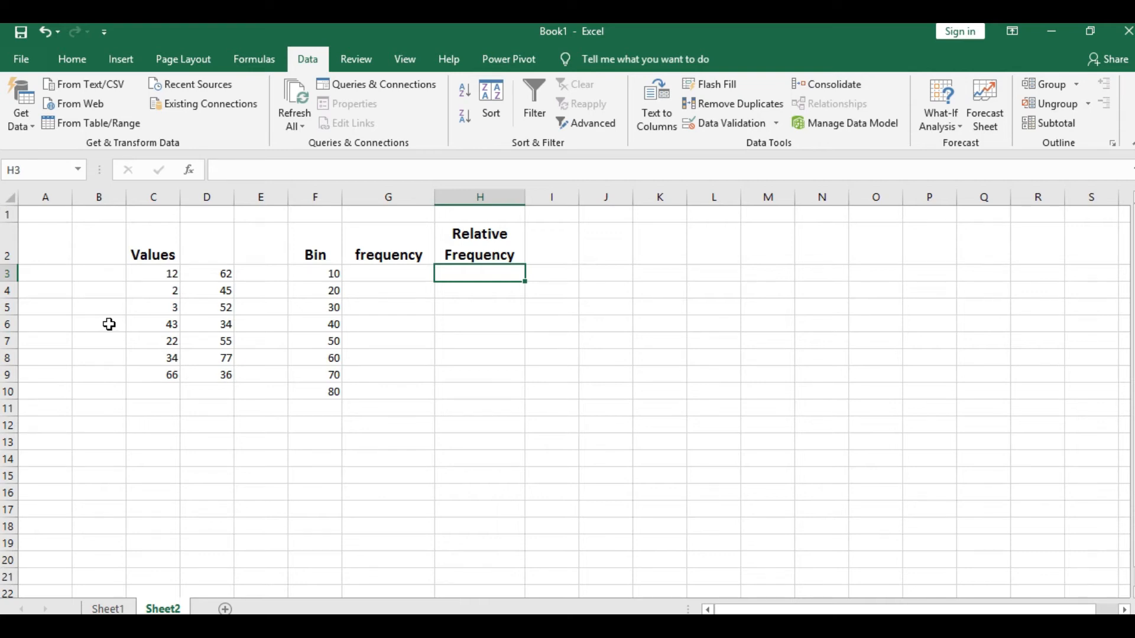
{"action": "double_click", "coordinate": [383, 247]}
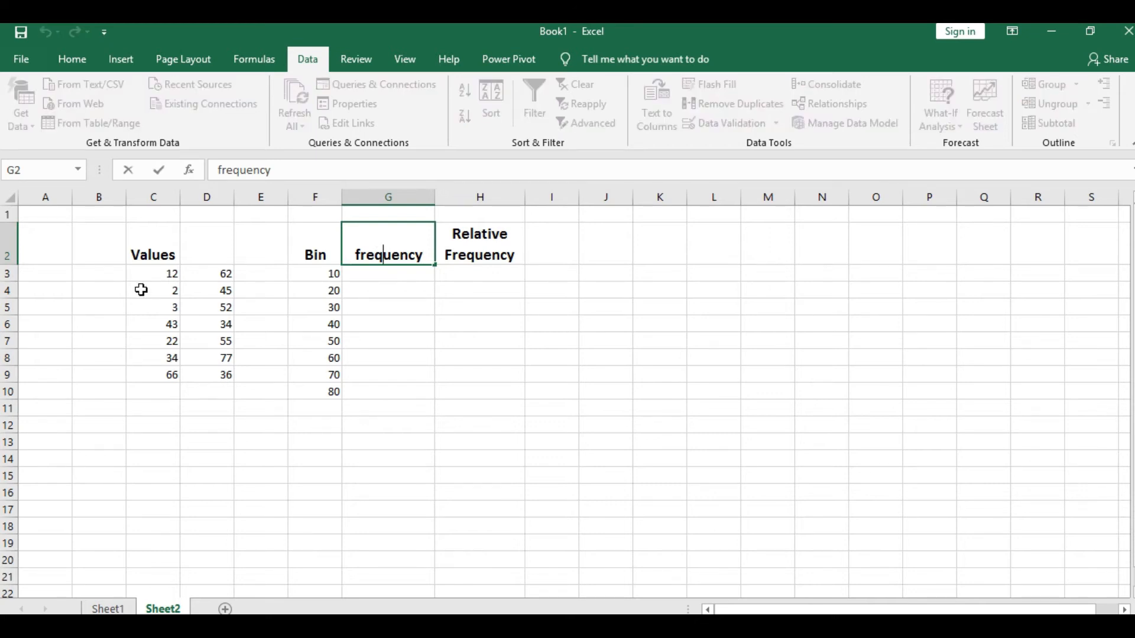
{"action": "left_click_drag", "start_coordinate": [143, 274], "coordinate": [208, 373]}
{"action": "left_click_drag", "start_coordinate": [315, 276], "coordinate": [298, 395]}
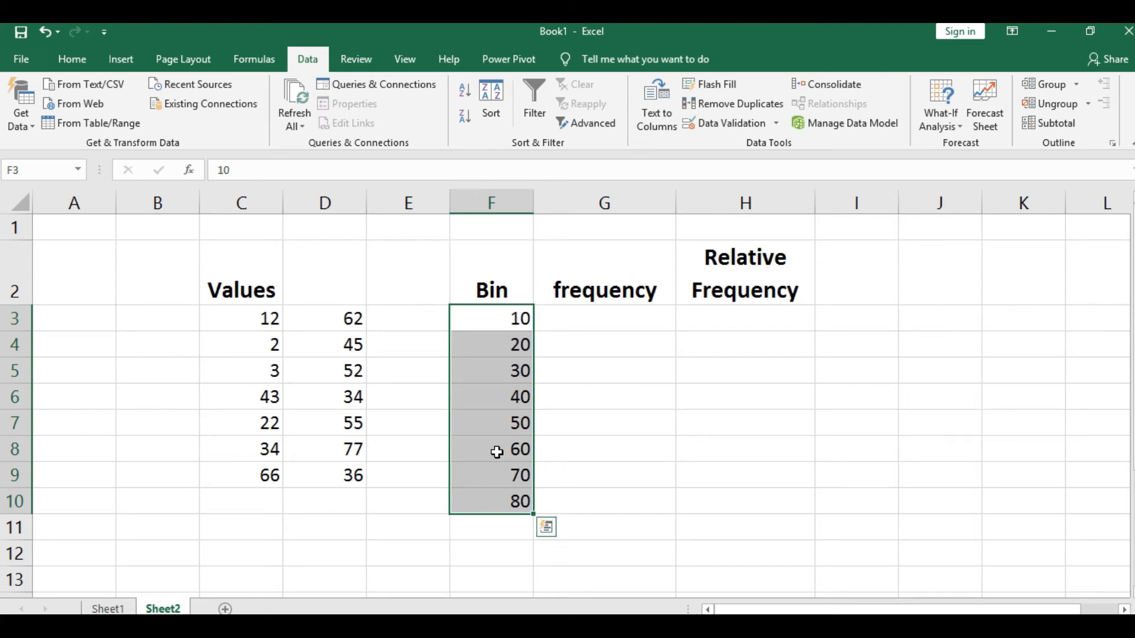
Fill G3:G10 with a FREQUENCY array formula using data range C3:D9 and bins F3:F10
{"action": "left_click", "coordinate": [579, 314]}
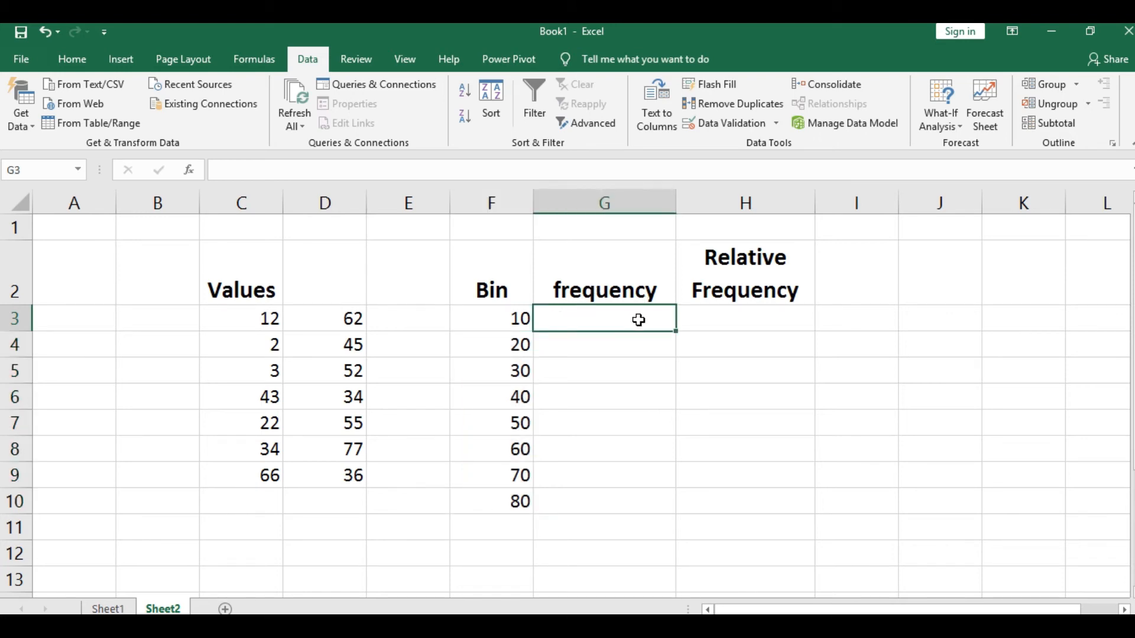
{"action": "left_click_drag", "start_coordinate": [639, 320], "coordinate": [615, 498]}
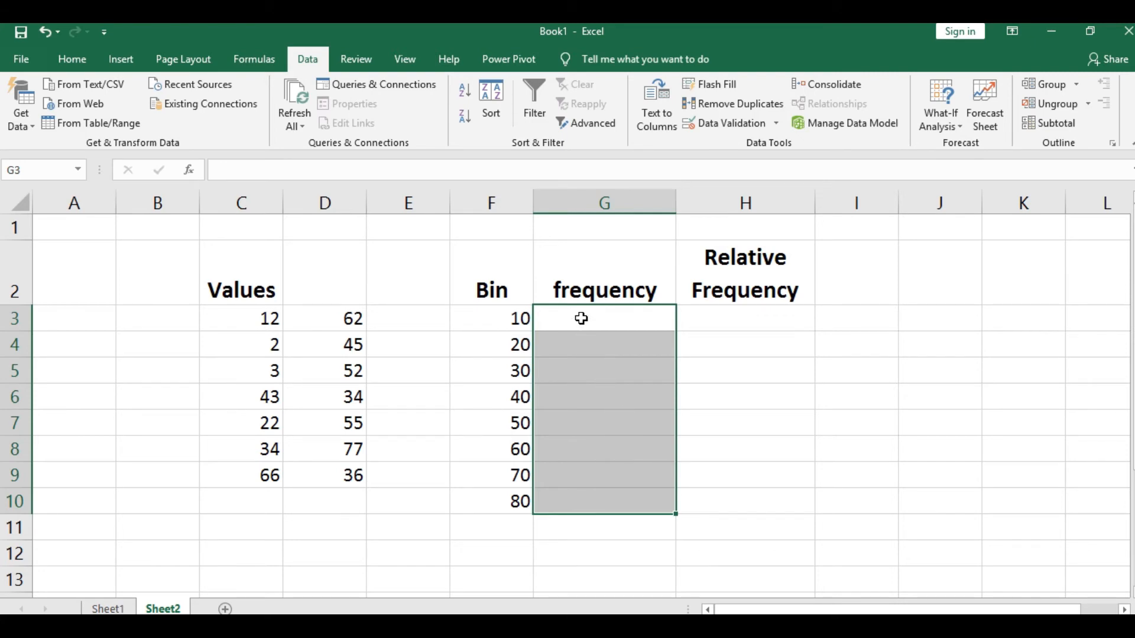
{"action": "type", "text": "=fr"}
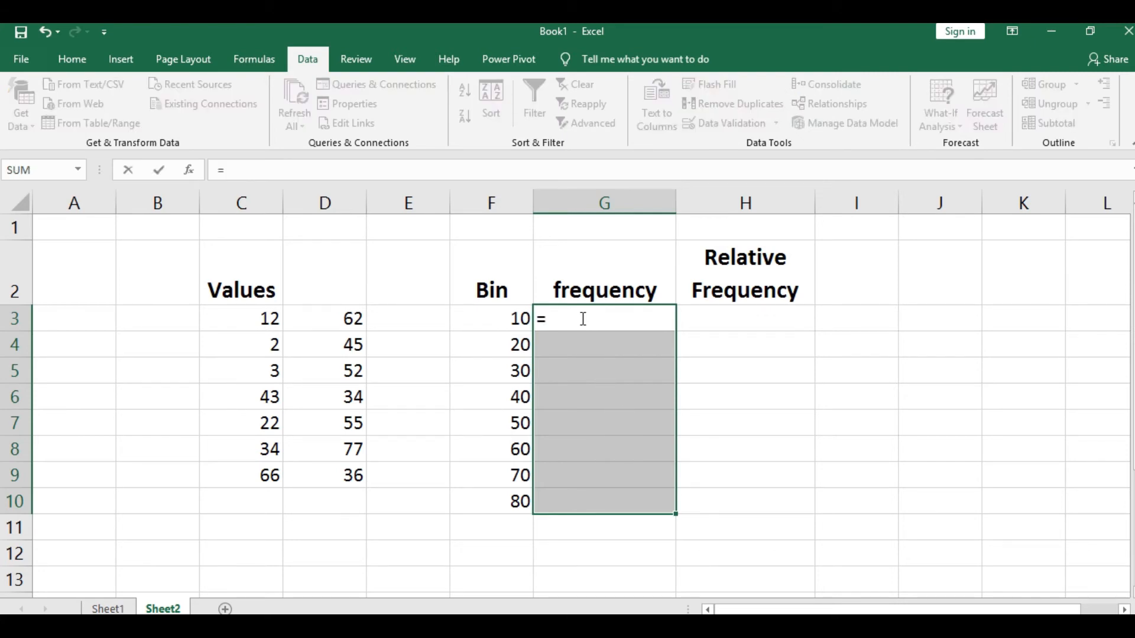
{"action": "type", "text": "uency"}
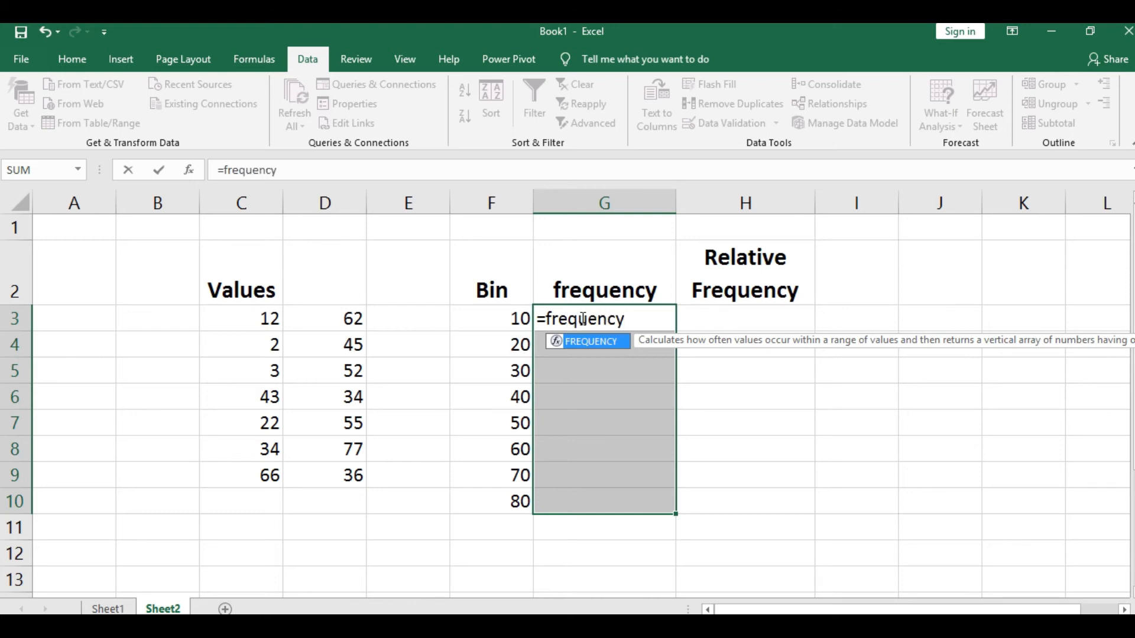
{"action": "type", "text": "("}
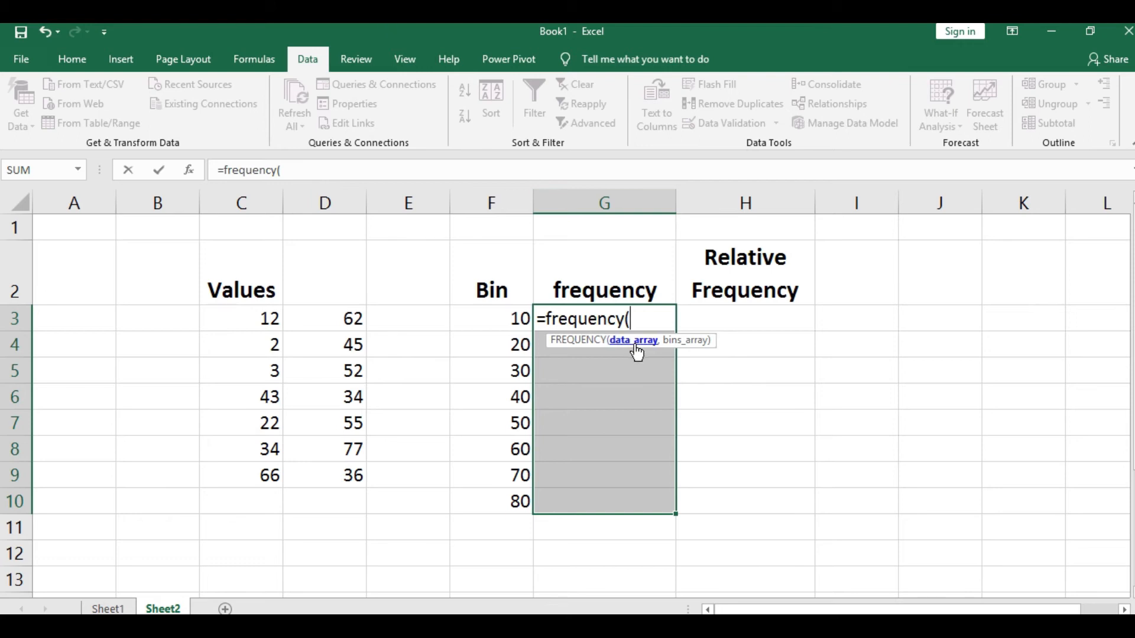
{"action": "left_click_drag", "start_coordinate": [251, 322], "coordinate": [353, 475]}
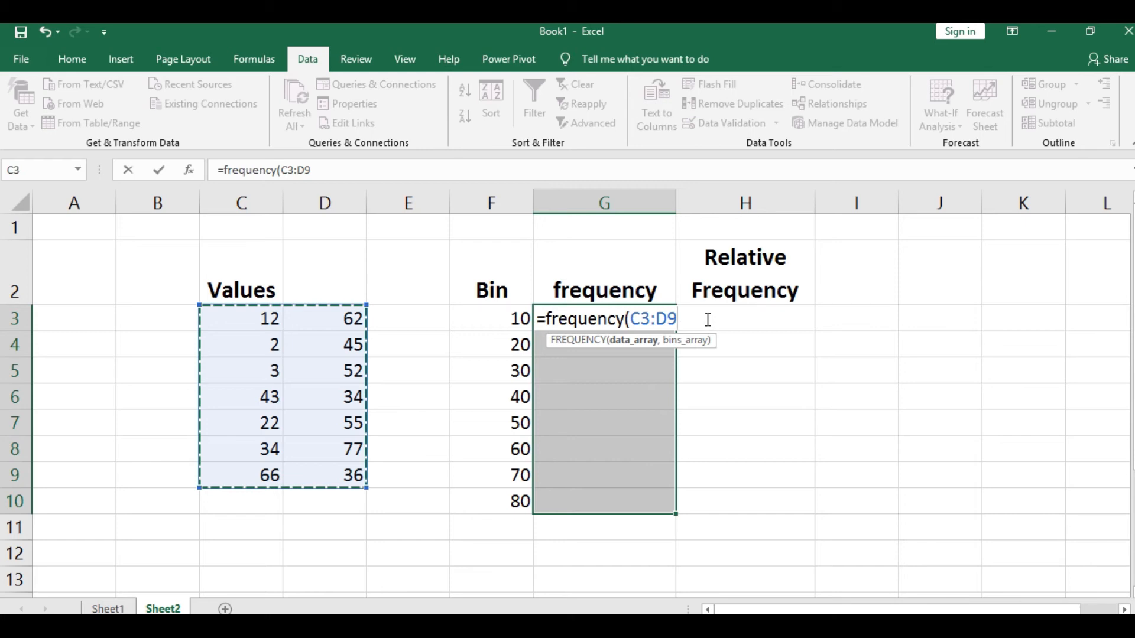
{"action": "type", "text": ","}
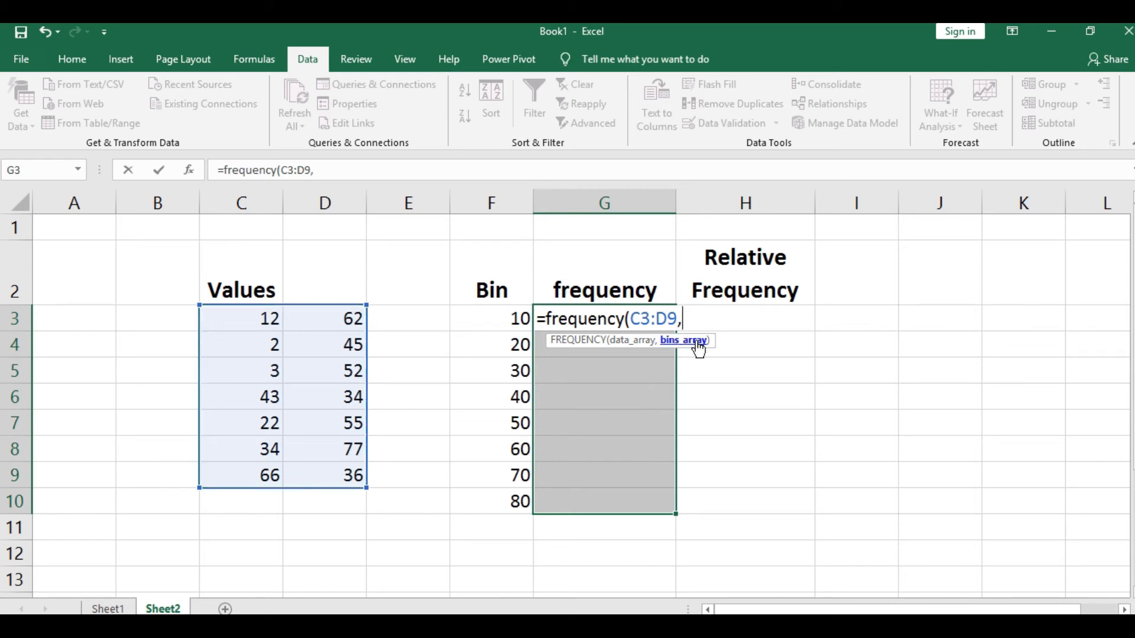
{"action": "left_click_drag", "start_coordinate": [498, 319], "coordinate": [492, 502]}
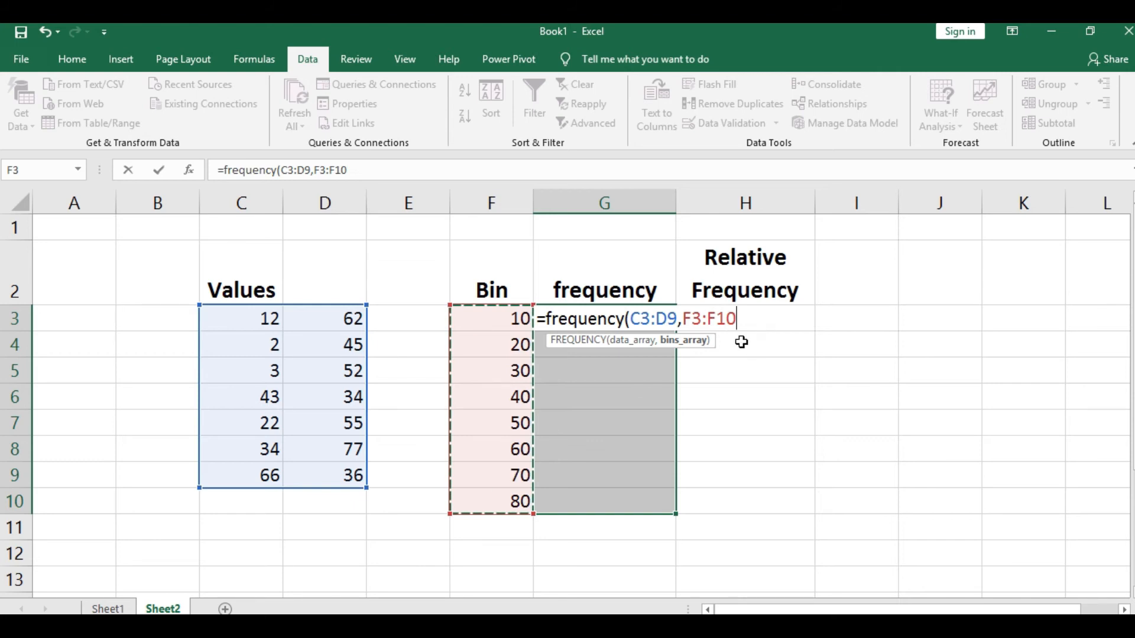
{"action": "key", "text": "ctrl+shift+Return"}
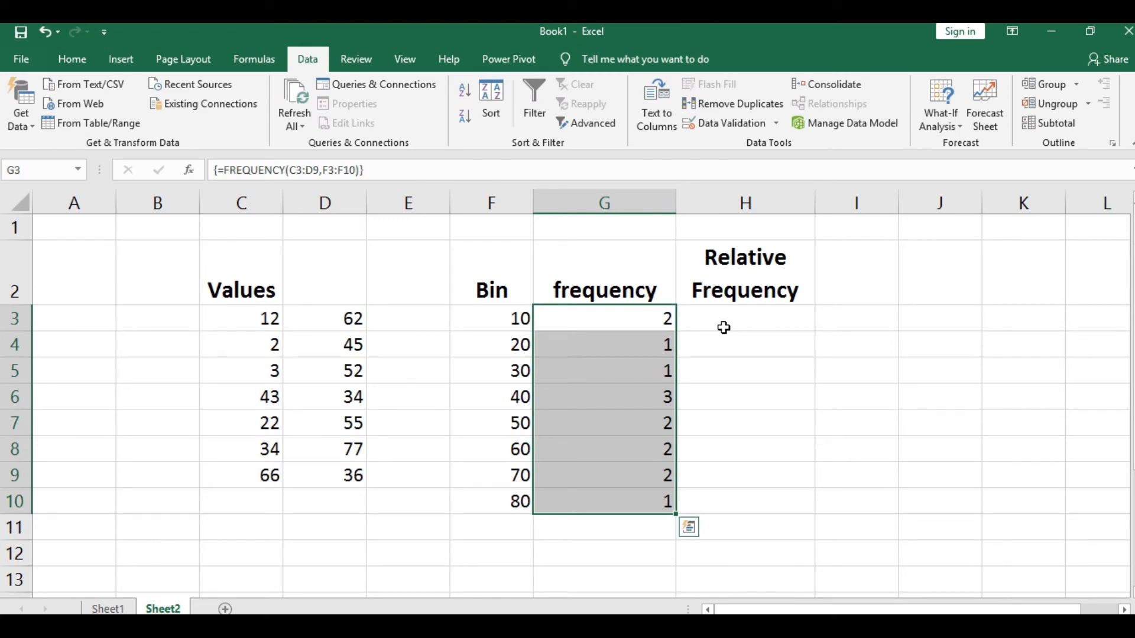
Check the frequency results and the formula in G4 against the source values in columns C and D
{"action": "left_click", "coordinate": [634, 318]}
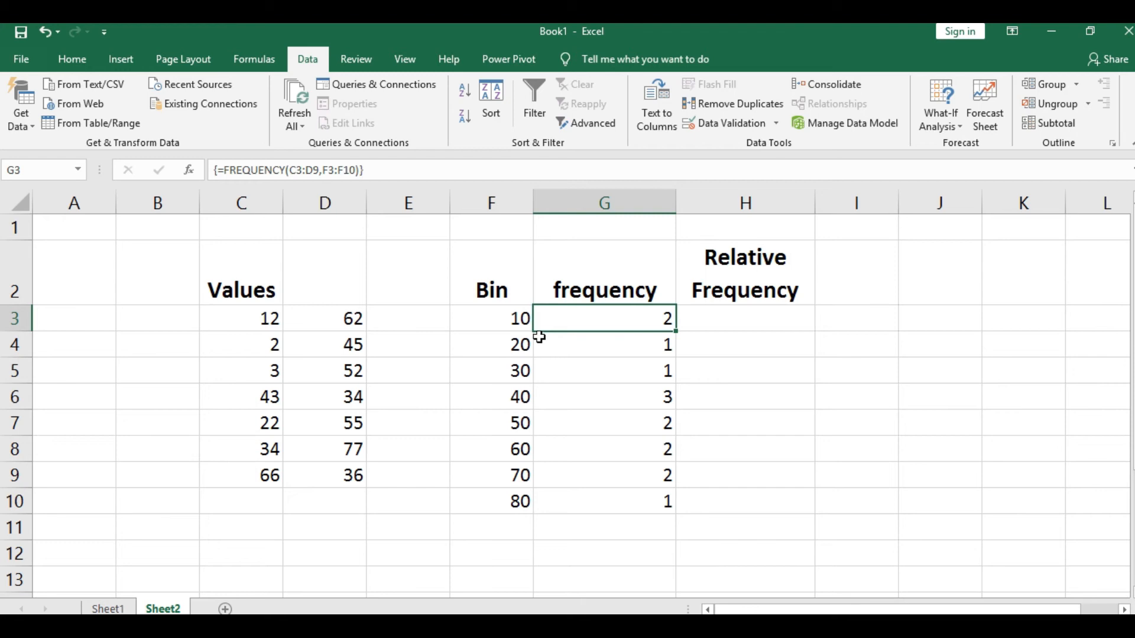
{"action": "left_click", "coordinate": [242, 345]}
{"action": "left_click_drag", "start_coordinate": [241, 345], "coordinate": [241, 362]}
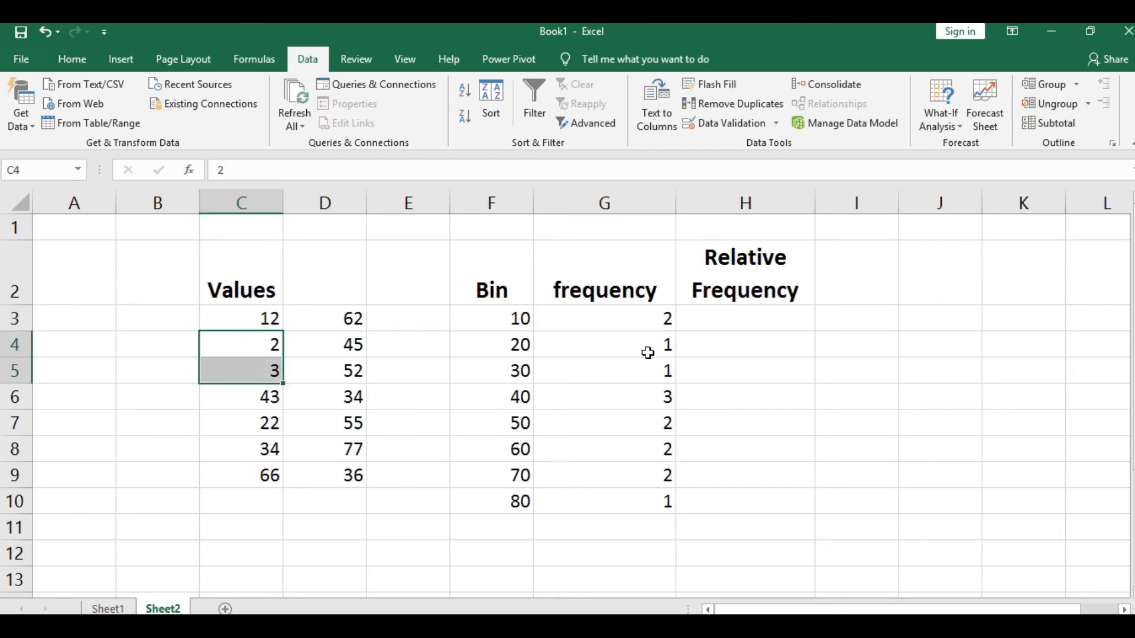
{"action": "double_click", "coordinate": [646, 352]}
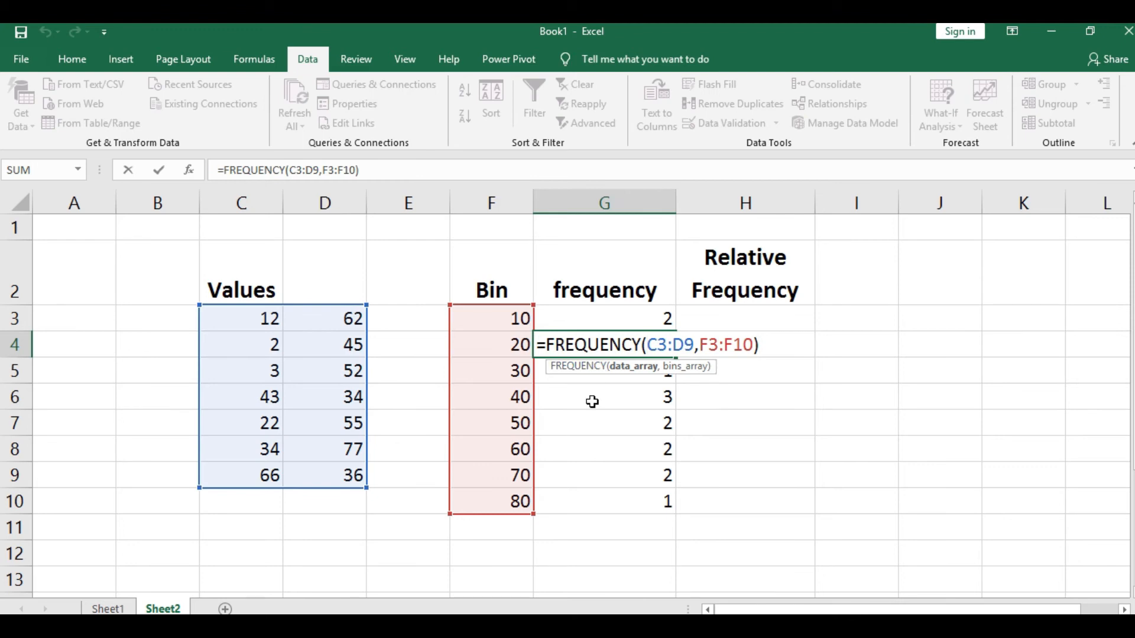
{"action": "key", "text": "ctrl+shift+Return"}
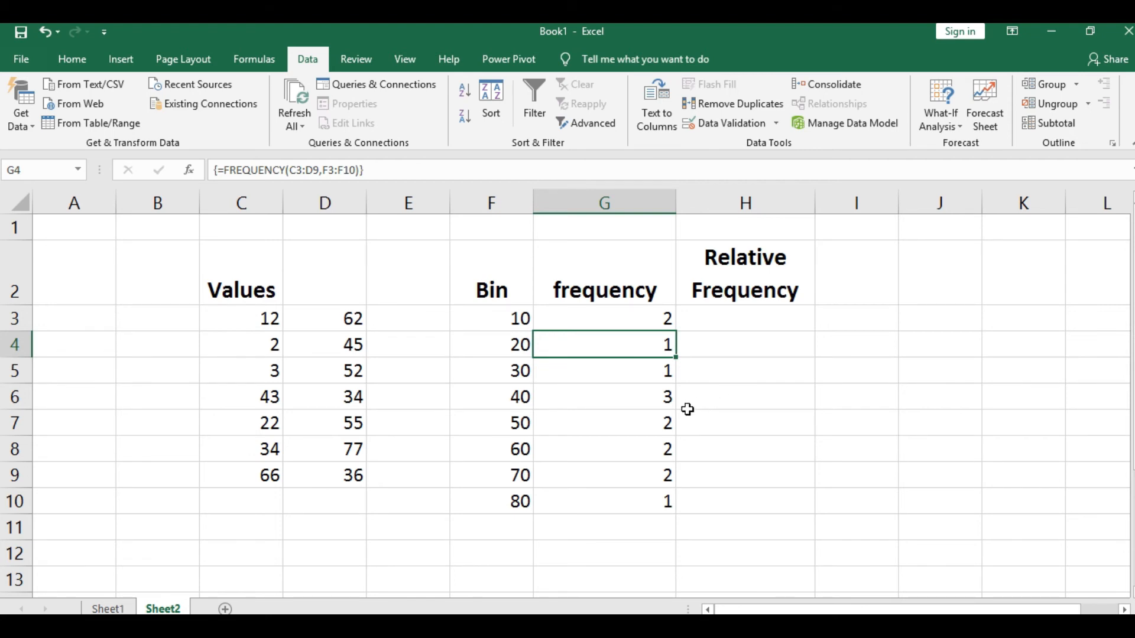
{"action": "left_click", "coordinate": [235, 452]}
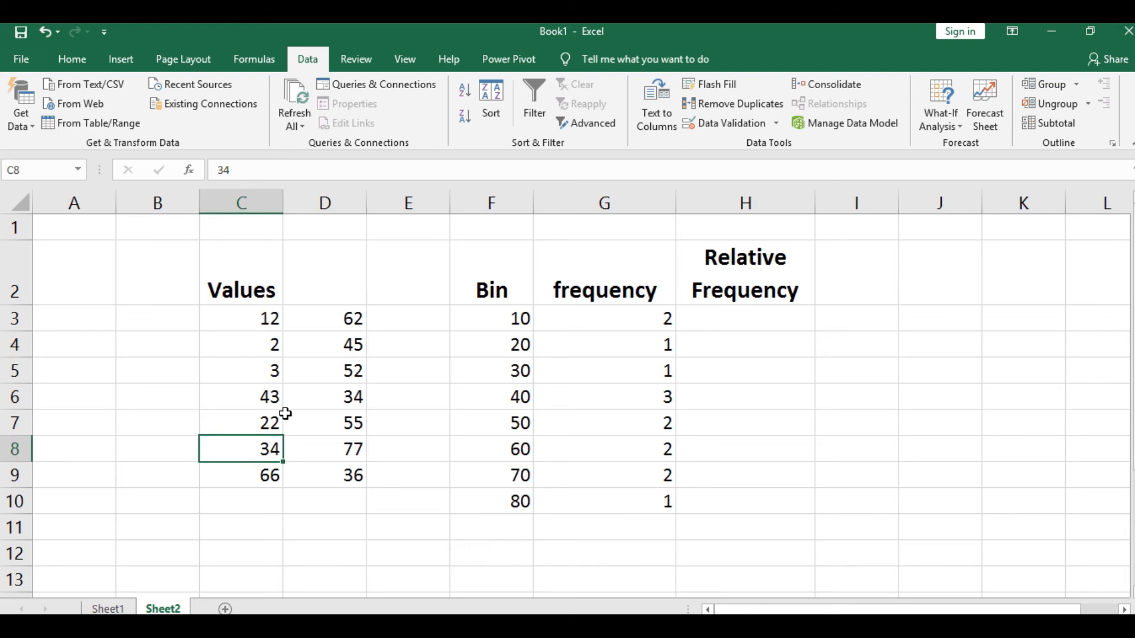
{"action": "left_click", "coordinate": [315, 392]}
{"action": "left_click", "coordinate": [341, 483]}
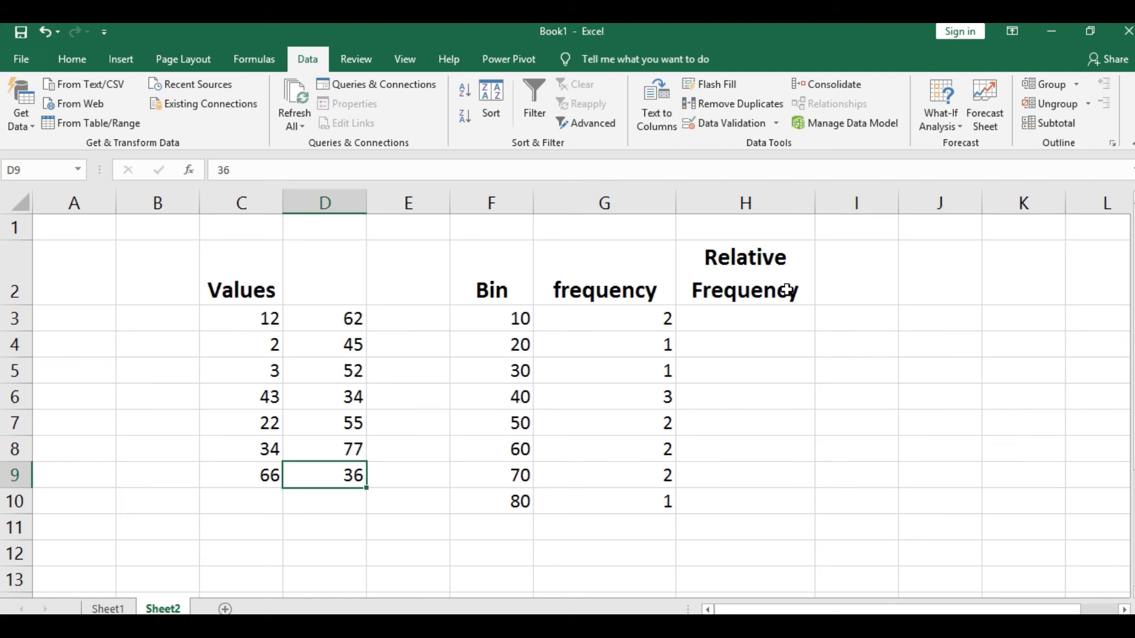
Total the frequencies in G11 with a SUM formula over G3:G10
{"action": "left_click", "coordinate": [609, 533]}
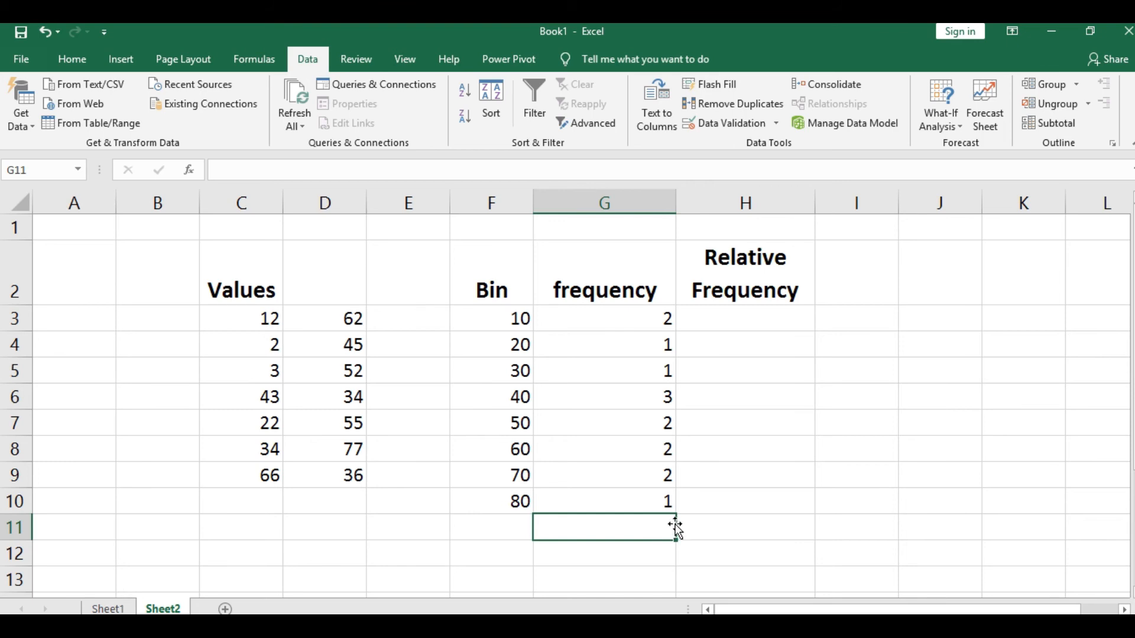
{"action": "type", "text": "=su"}
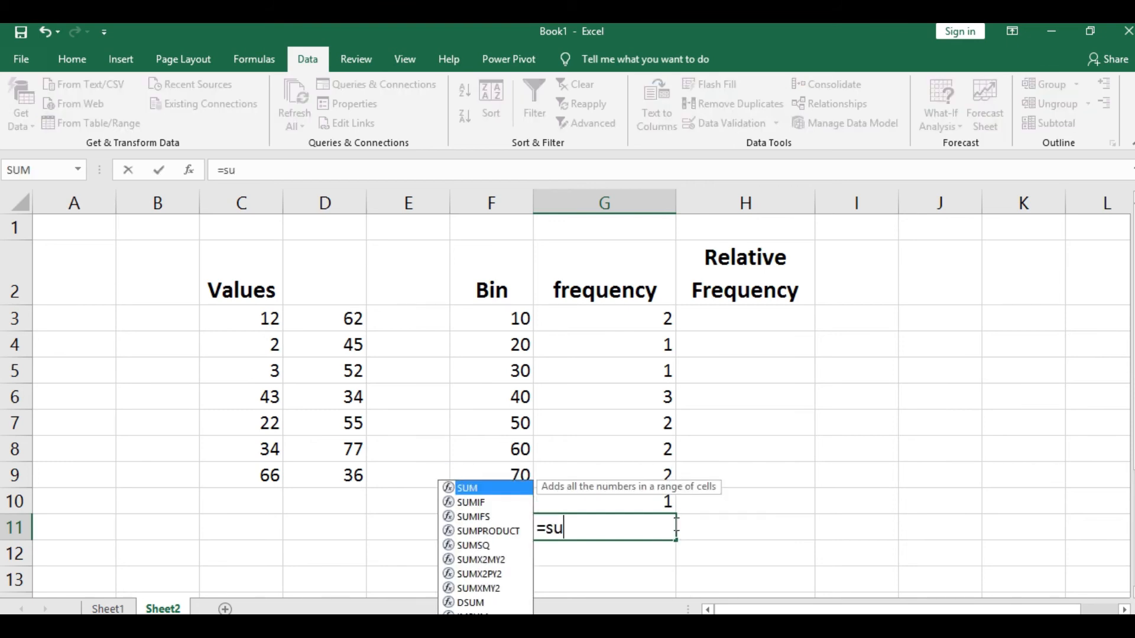
{"action": "type", "text": "m("}
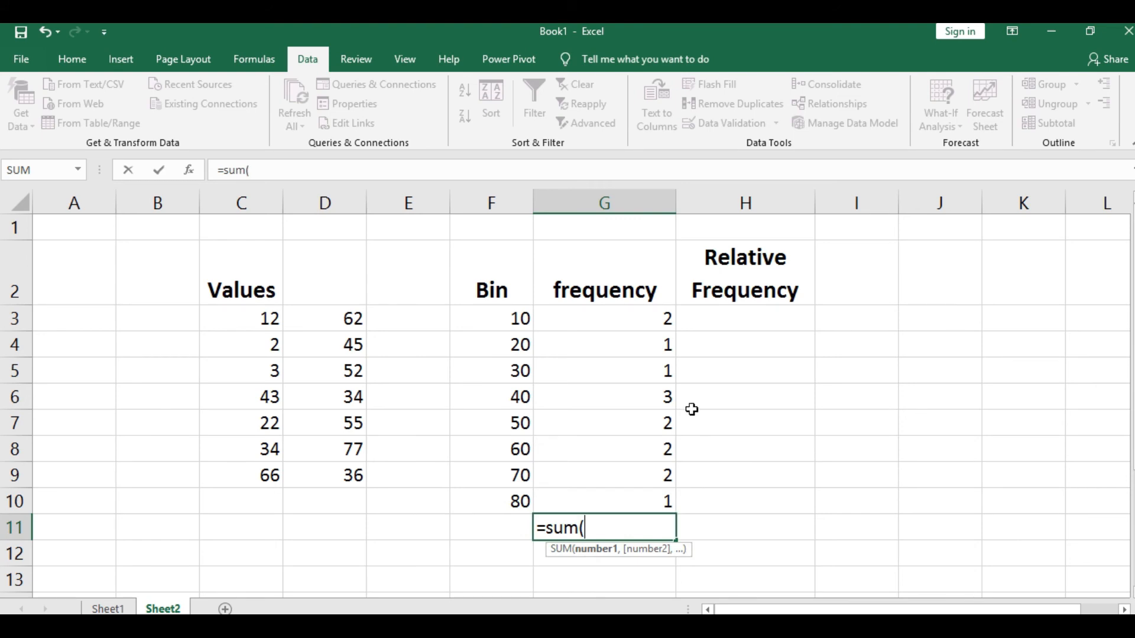
{"action": "left_click", "coordinate": [661, 325]}
{"action": "left_click_drag", "start_coordinate": [662, 325], "coordinate": [646, 502]}
{"action": "key", "text": "Return"}
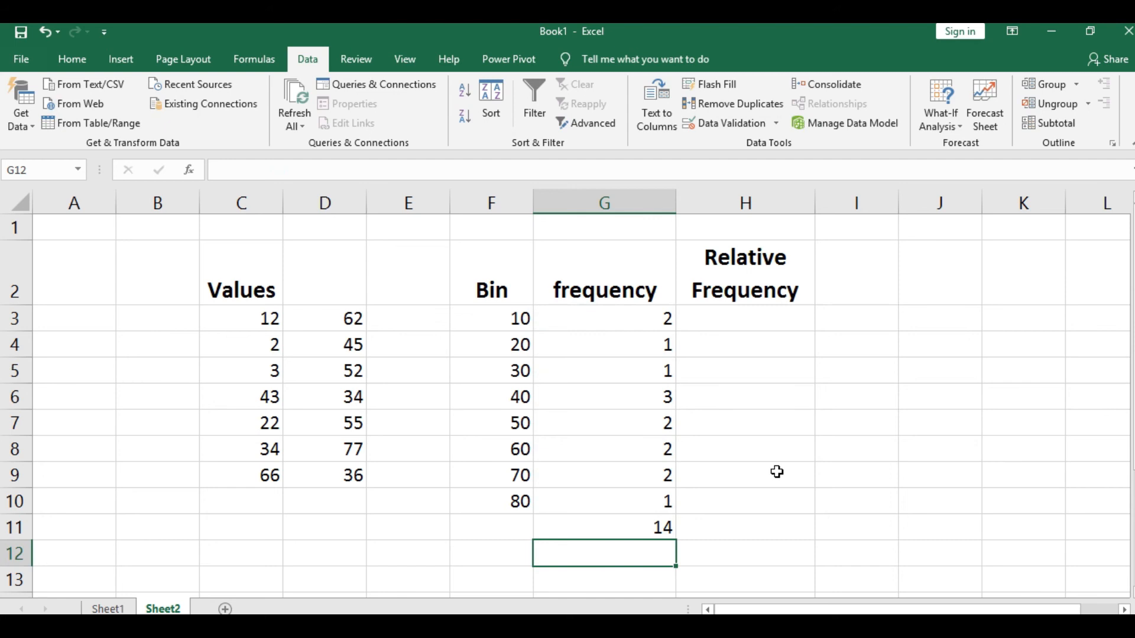
{"action": "left_click", "coordinate": [619, 532]}
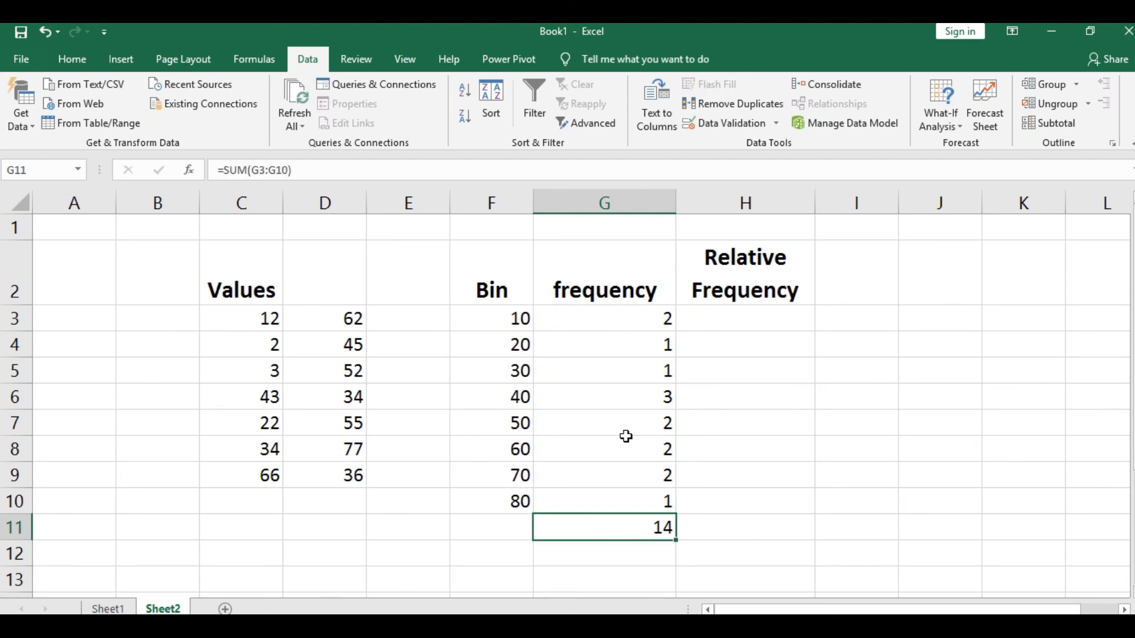
Enter the relative frequency formula =G3/G$11 in H3, keeping the total's row reference absolute
{"action": "left_click", "coordinate": [759, 318]}
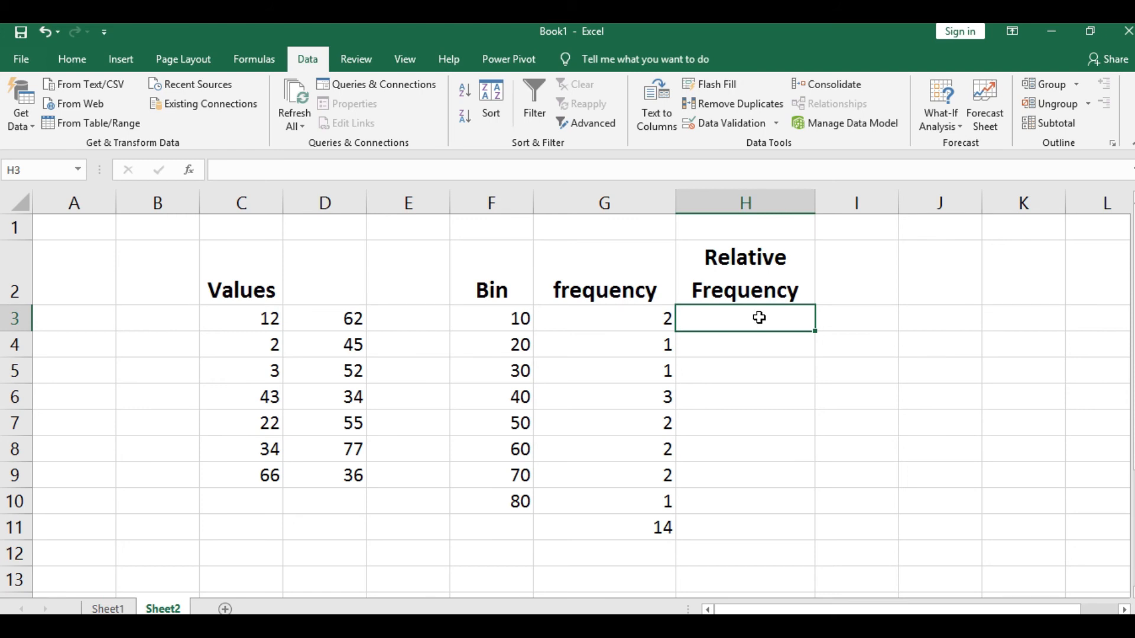
{"action": "type", "text": "="}
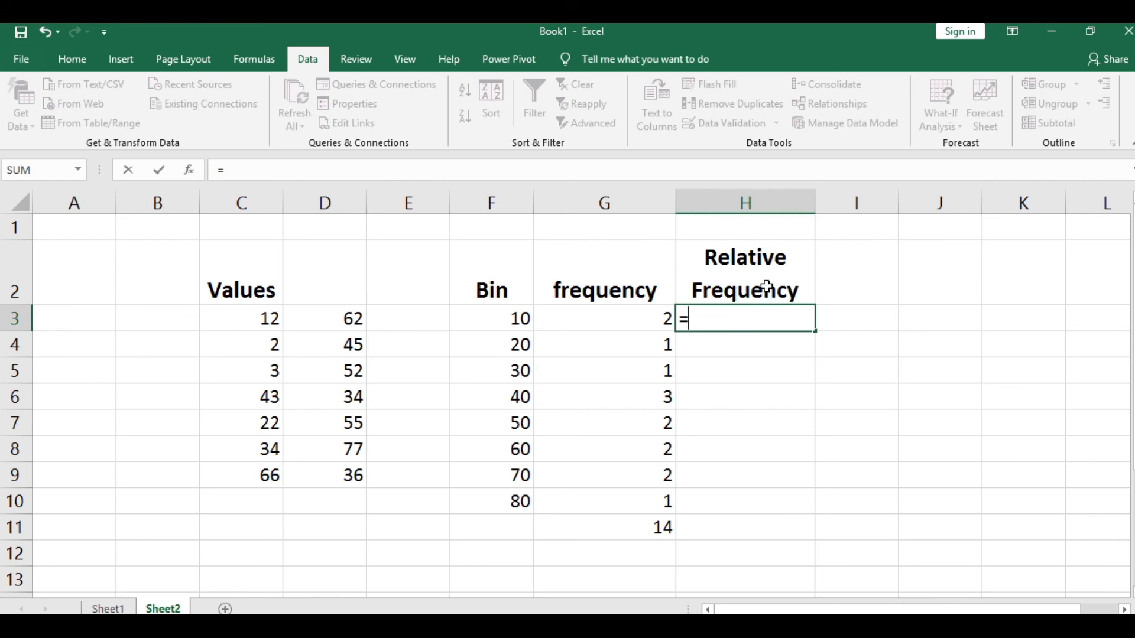
{"action": "left_click", "coordinate": [639, 318]}
{"action": "type", "text": "/"}
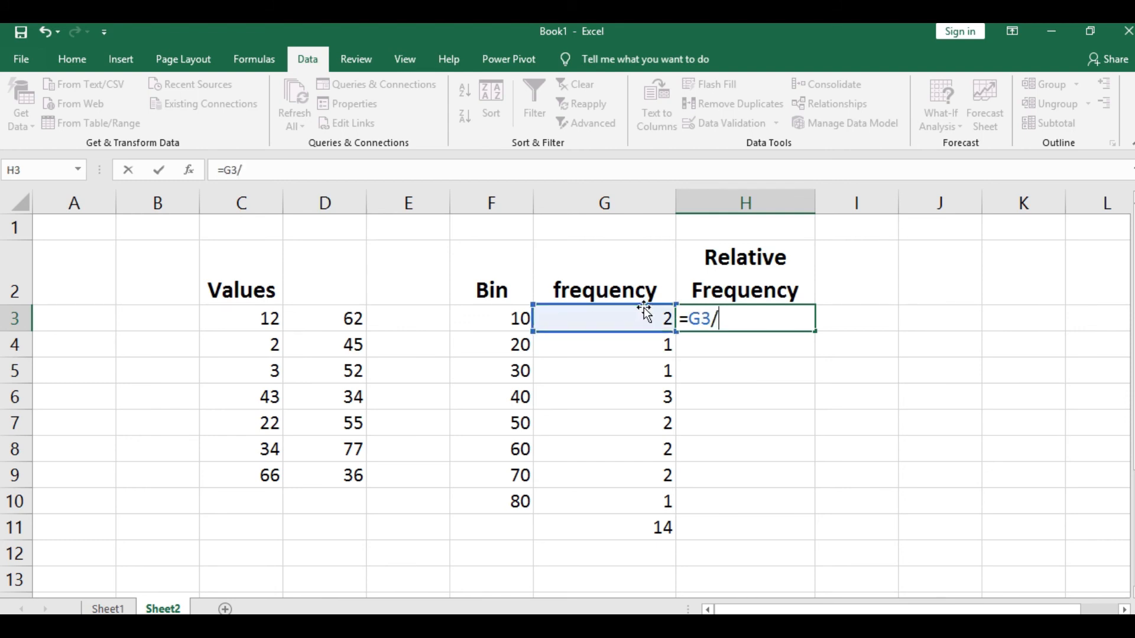
{"action": "left_click", "coordinate": [623, 528]}
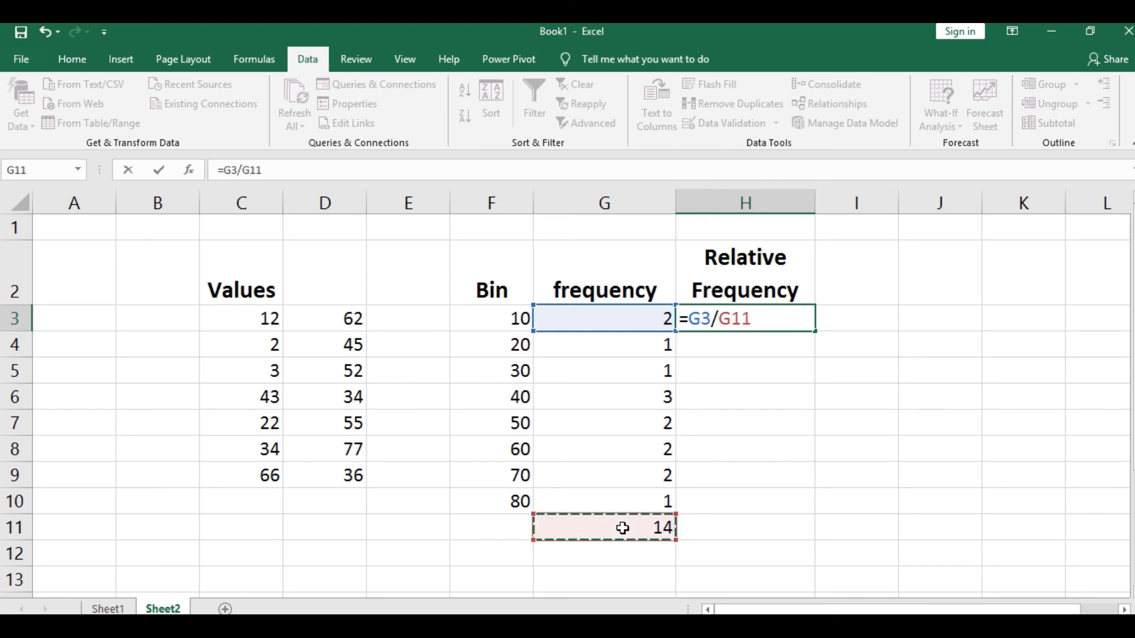
{"action": "double_click", "coordinate": [732, 319]}
{"action": "left_click", "coordinate": [733, 319]}
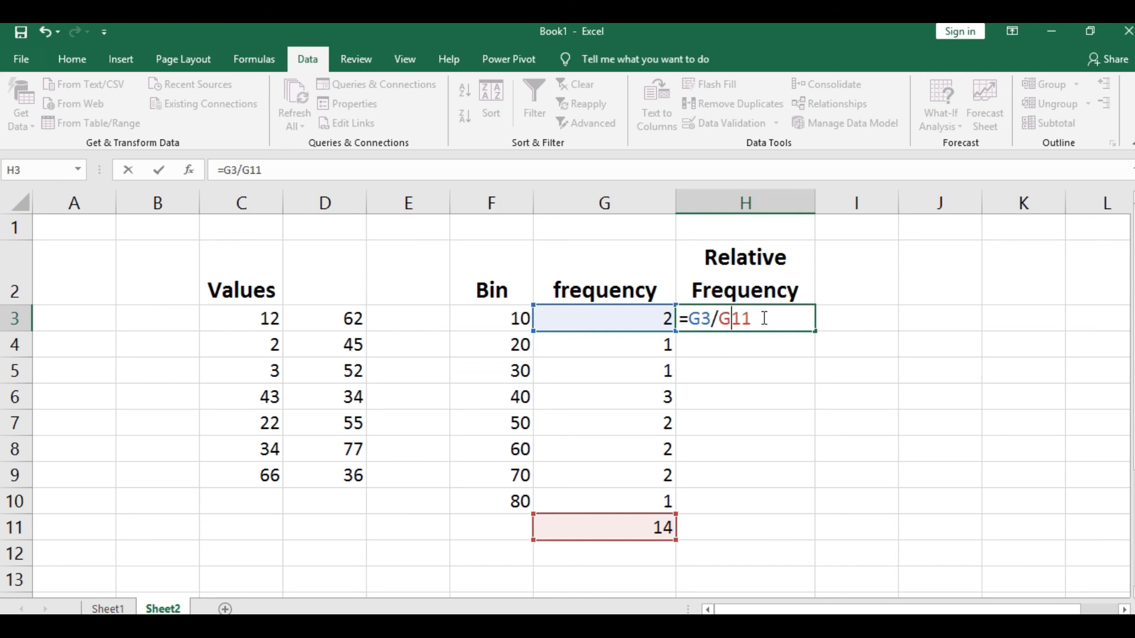
{"action": "type", "text": "$"}
{"action": "key", "text": "Return"}
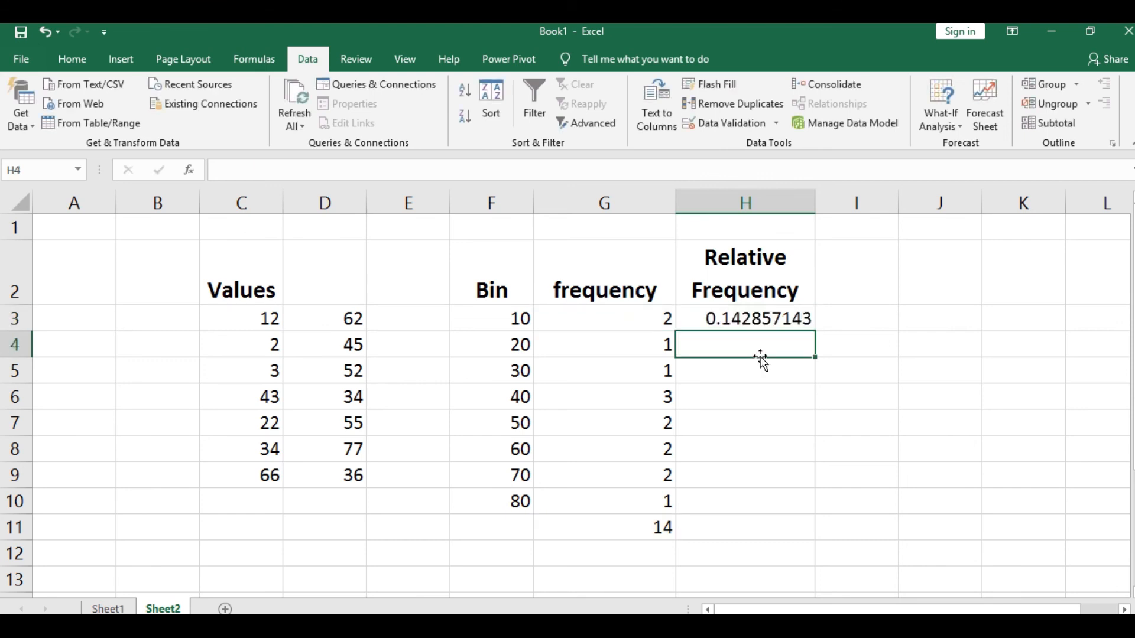
Fill the relative frequency formula from H3 down through H10
{"action": "left_click", "coordinate": [746, 317]}
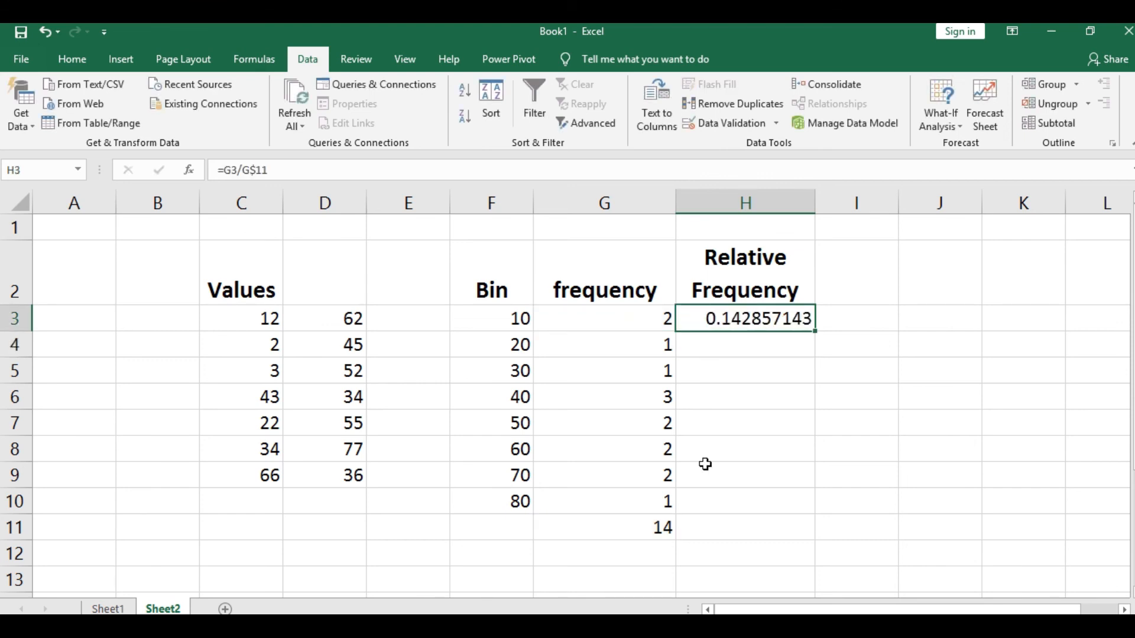
{"action": "left_click_drag", "start_coordinate": [814, 332], "coordinate": [805, 512]}
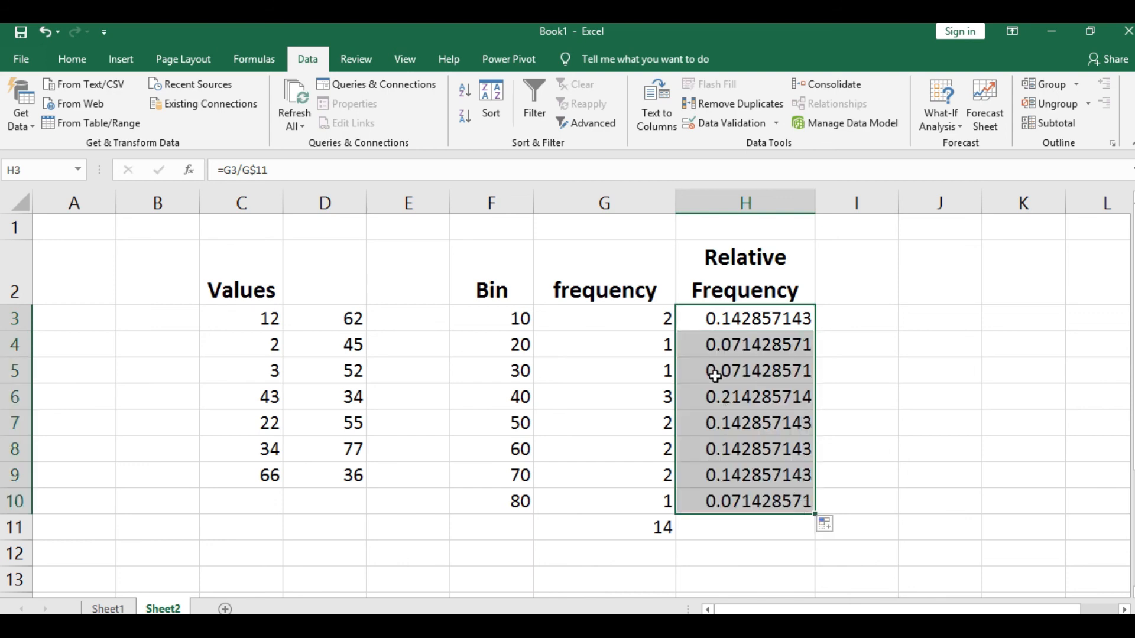
Check the copied relative frequency formulas in H4:H10, including the cell references used in H6
{"action": "left_click", "coordinate": [717, 345]}
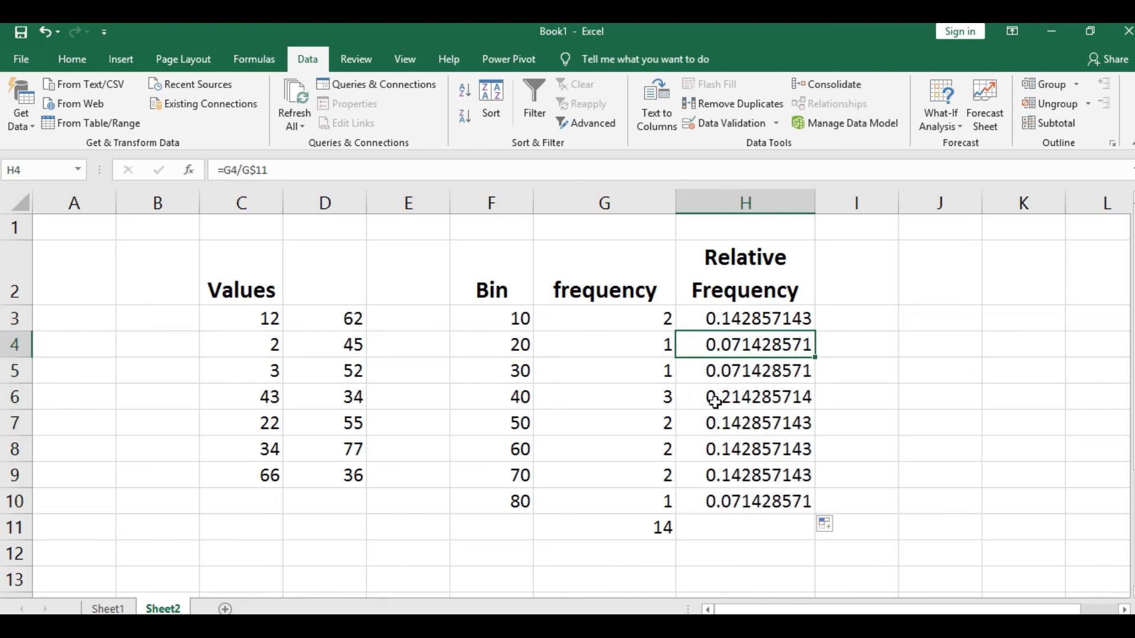
{"action": "left_click", "coordinate": [715, 402]}
{"action": "left_click", "coordinate": [708, 468]}
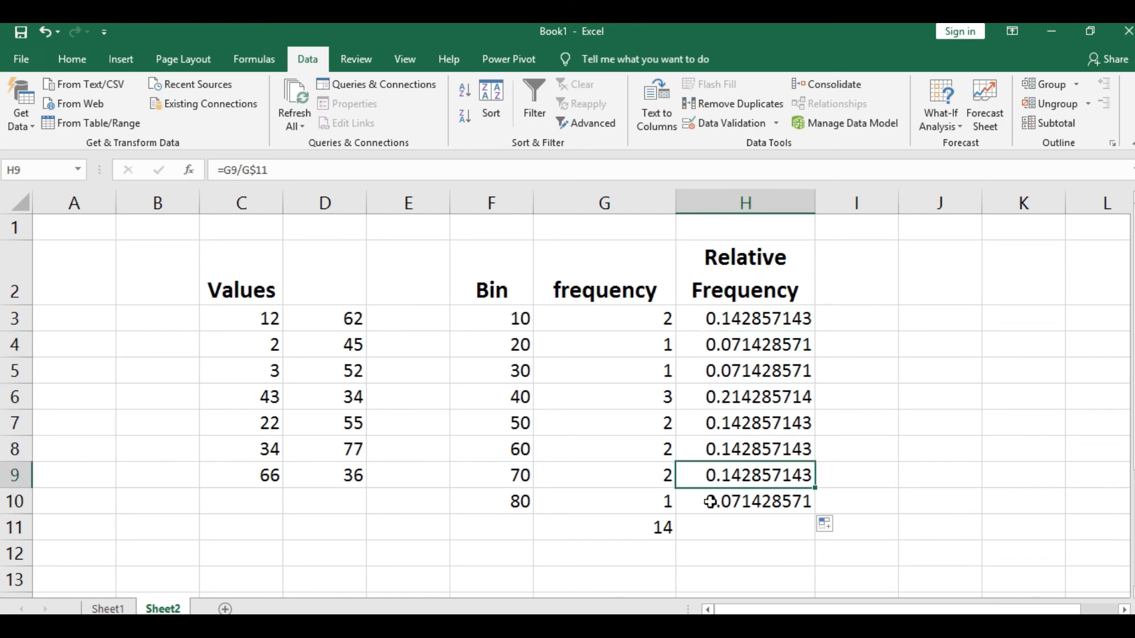
{"action": "left_click", "coordinate": [710, 502]}
{"action": "left_click", "coordinate": [726, 445]}
{"action": "double_click", "coordinate": [731, 398]}
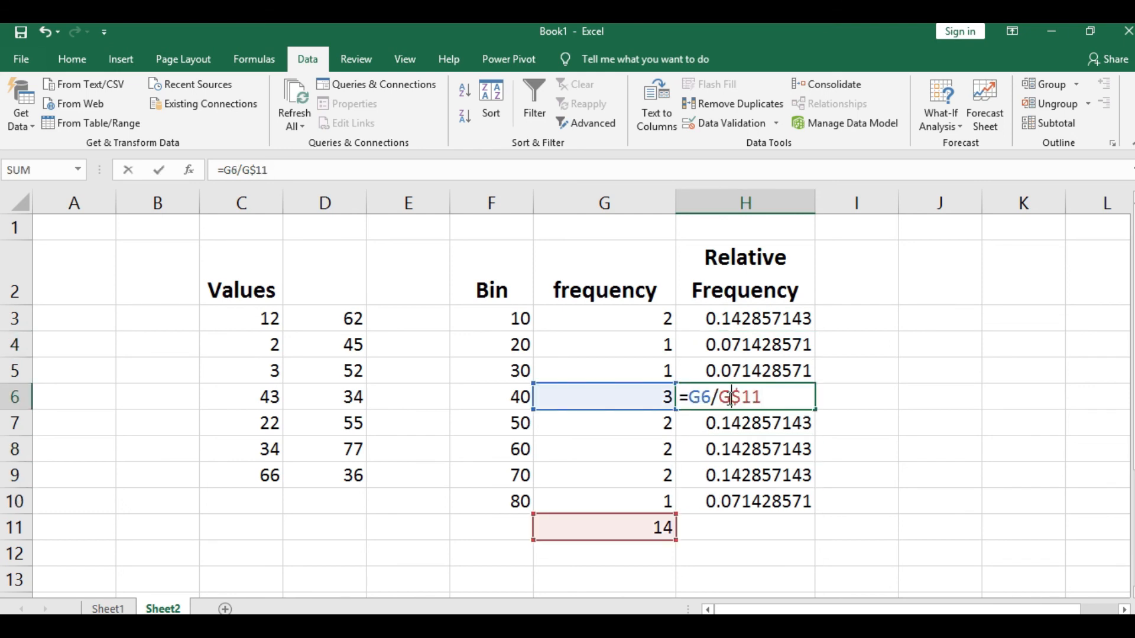
{"action": "key", "text": "Escape"}
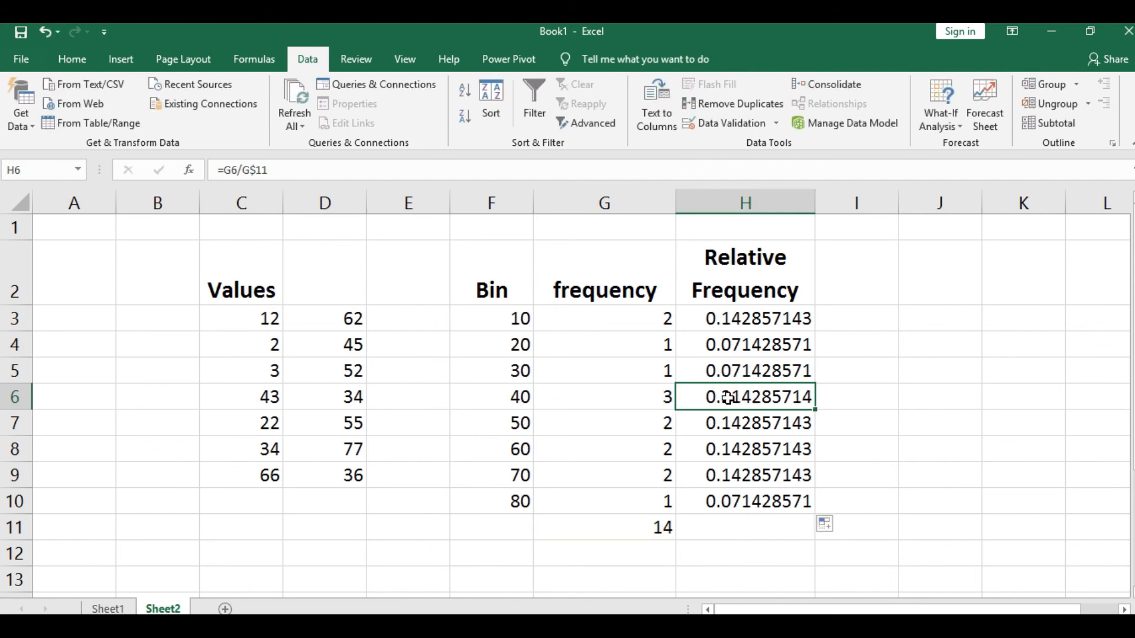